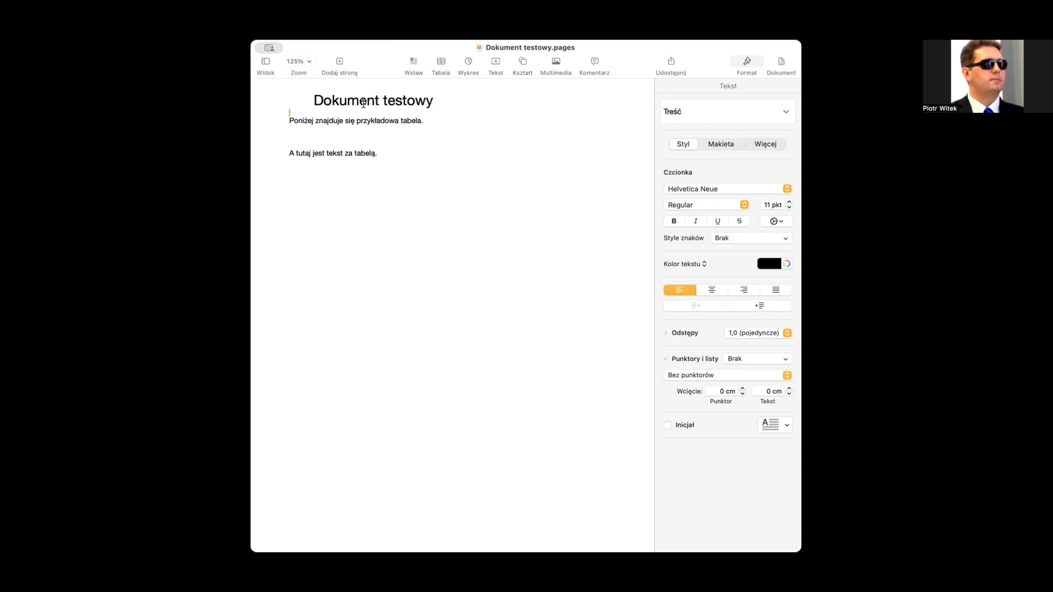
Step: Insert a table with five rows and four columns on the blank line between the two body text paragraphs
{"action": "key", "text": "Up"}
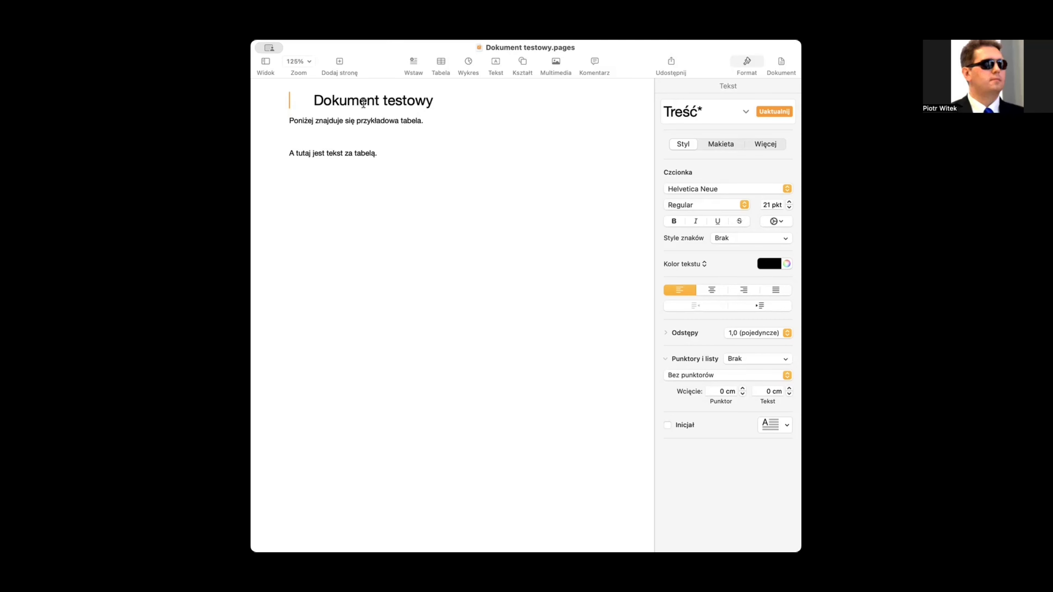
{"action": "key", "text": "Down"}
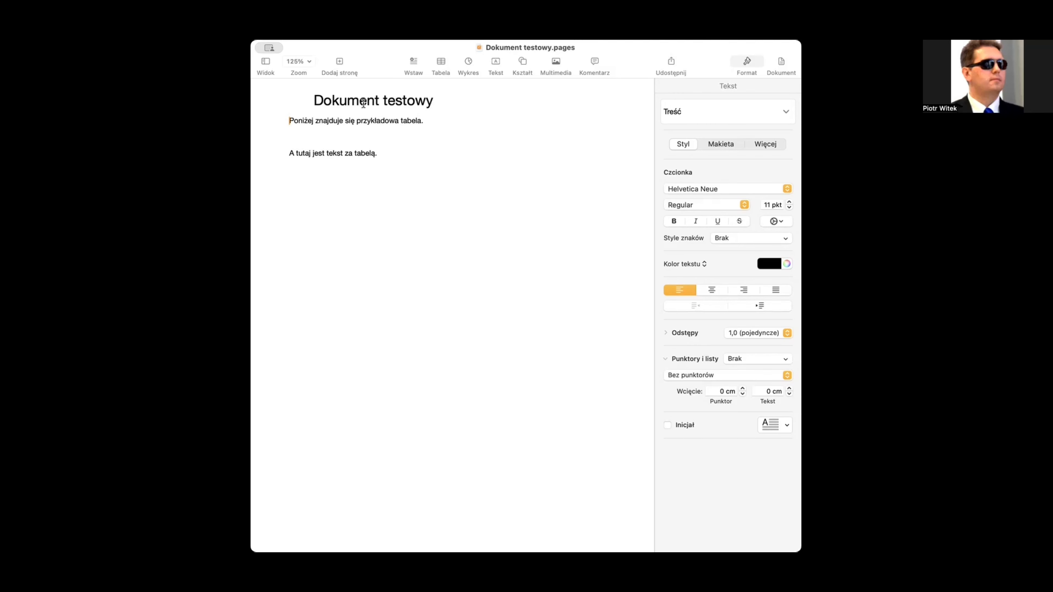
{"action": "key", "text": "Down"}
{"action": "key", "text": "Down"}
{"action": "key", "text": "Up"}
{"action": "key", "text": "Up"}
{"action": "key", "text": "Down"}
{"action": "key", "text": "Return"}
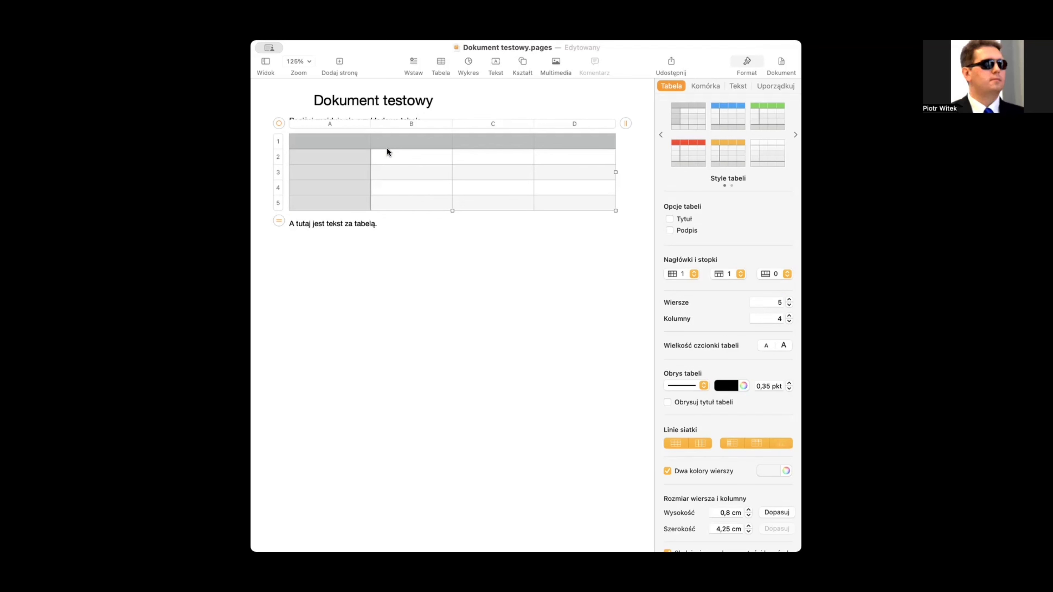
Step: Examine the text lines around the new table and its first two header cells
{"action": "left_click", "coordinate": [435, 101]}
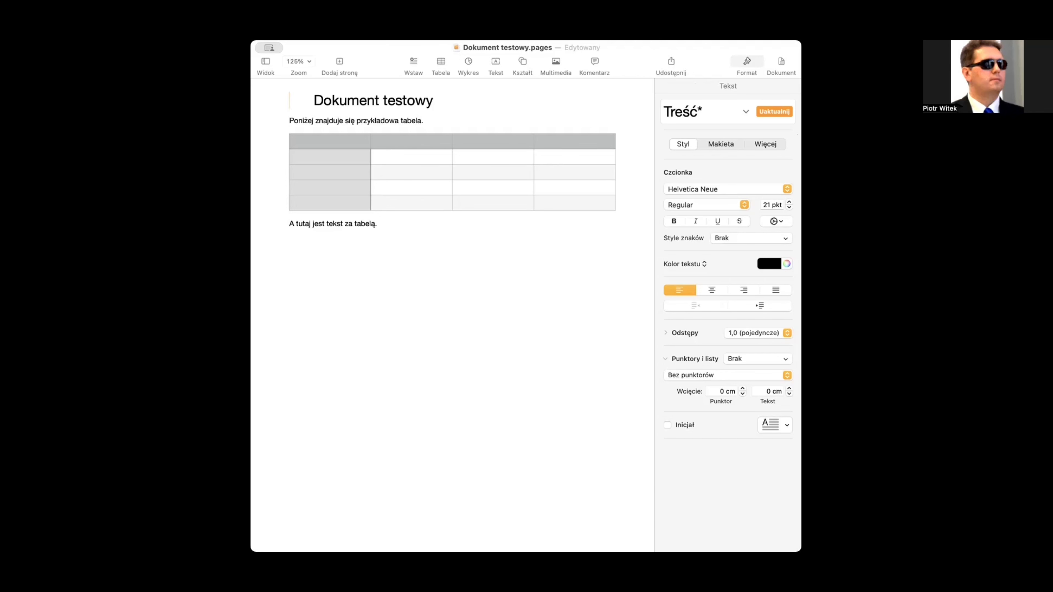
{"action": "left_click", "coordinate": [293, 112]}
{"action": "key", "text": "Down"}
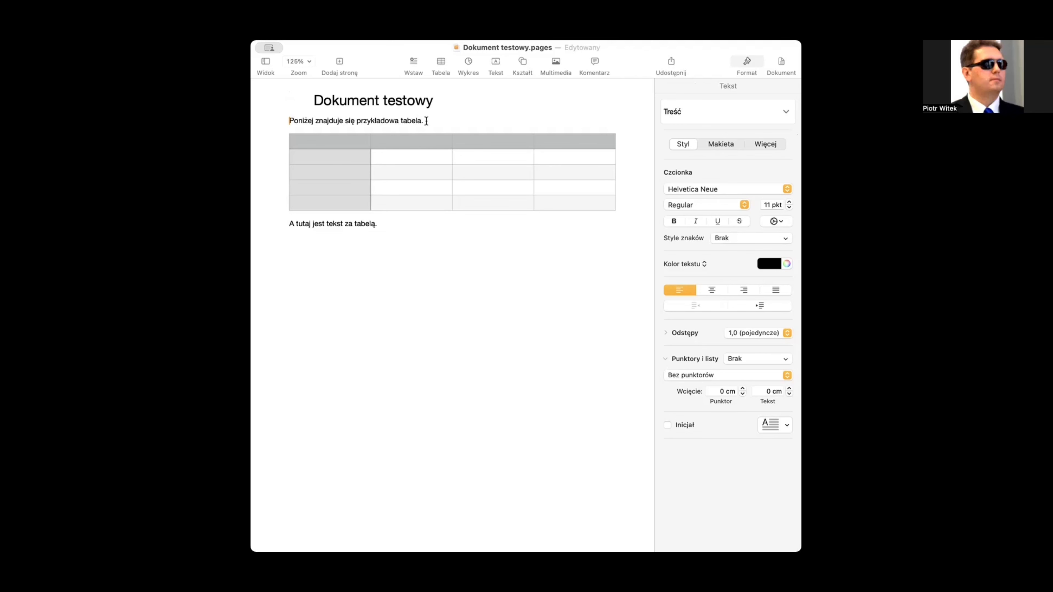
{"action": "key", "text": "Down"}
{"action": "key", "text": "Down"}
{"action": "key", "text": "Down"}
{"action": "key", "text": "Up"}
{"action": "left_click", "coordinate": [343, 141]}
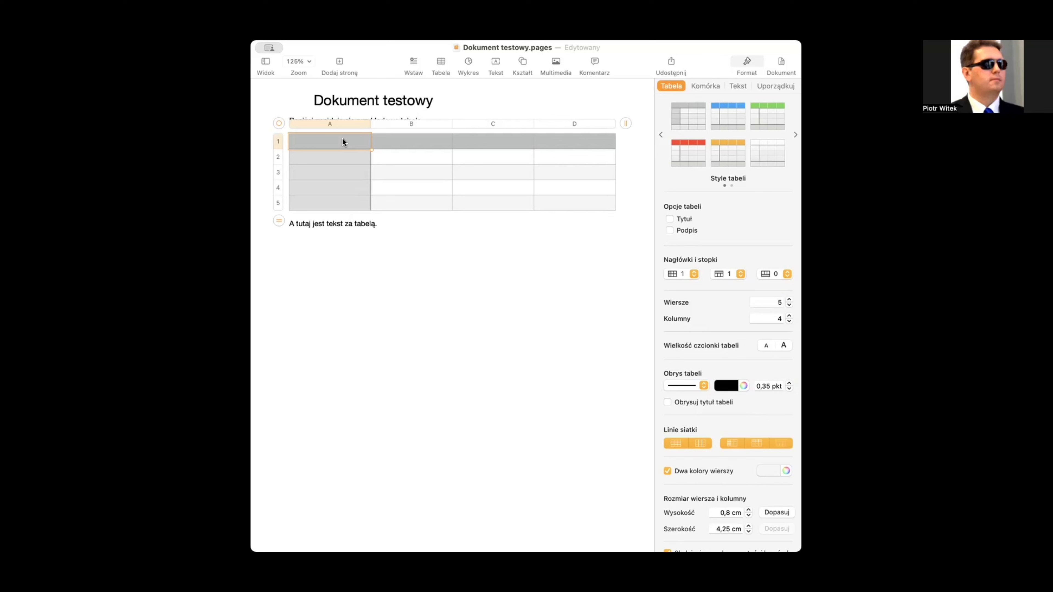
{"action": "left_click", "coordinate": [411, 144]}
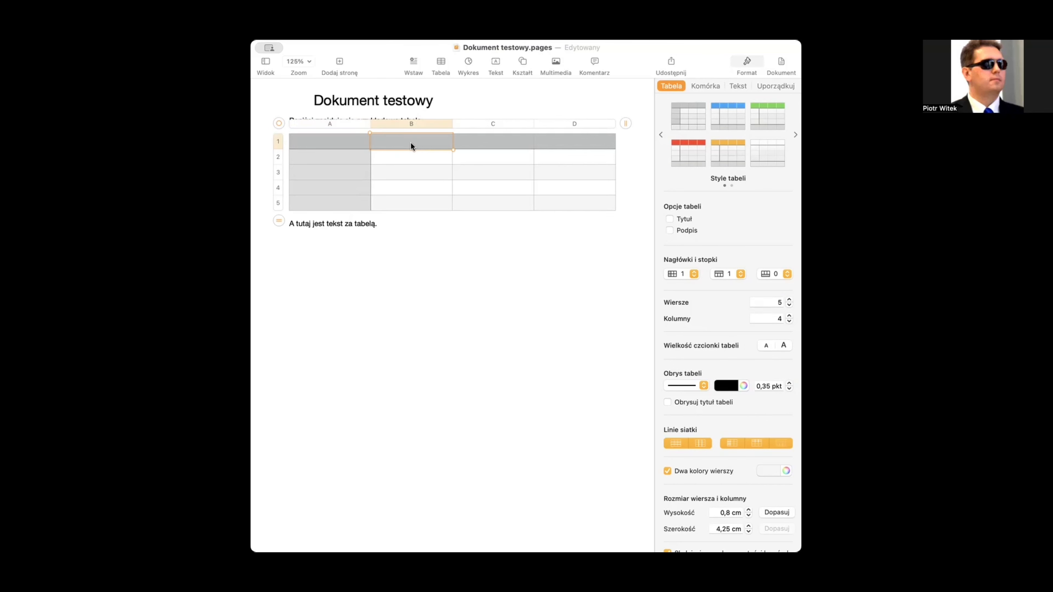
{"action": "left_click", "coordinate": [329, 145]}
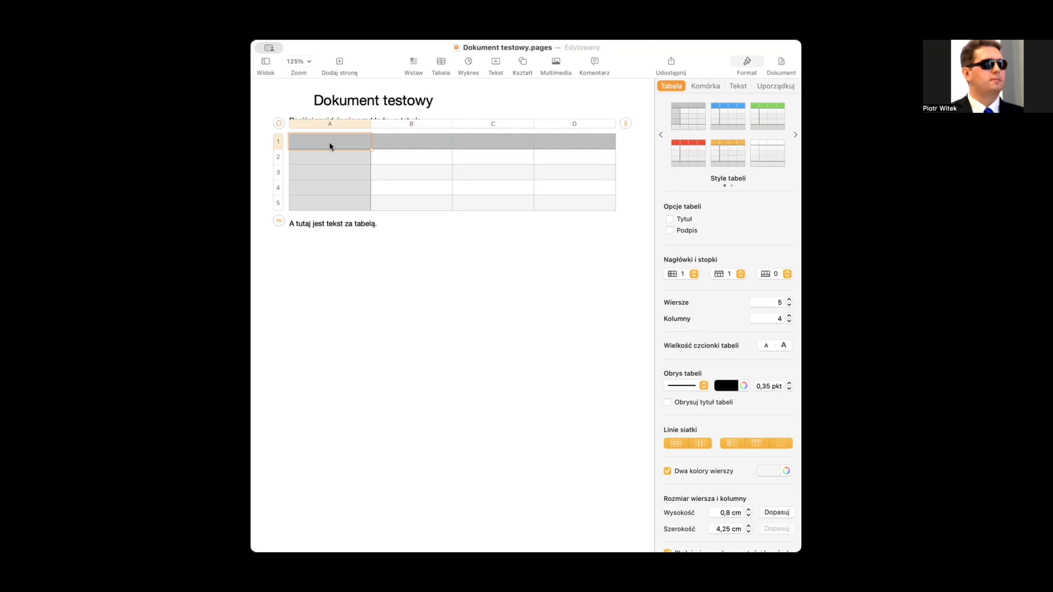
{"action": "left_click", "coordinate": [410, 143]}
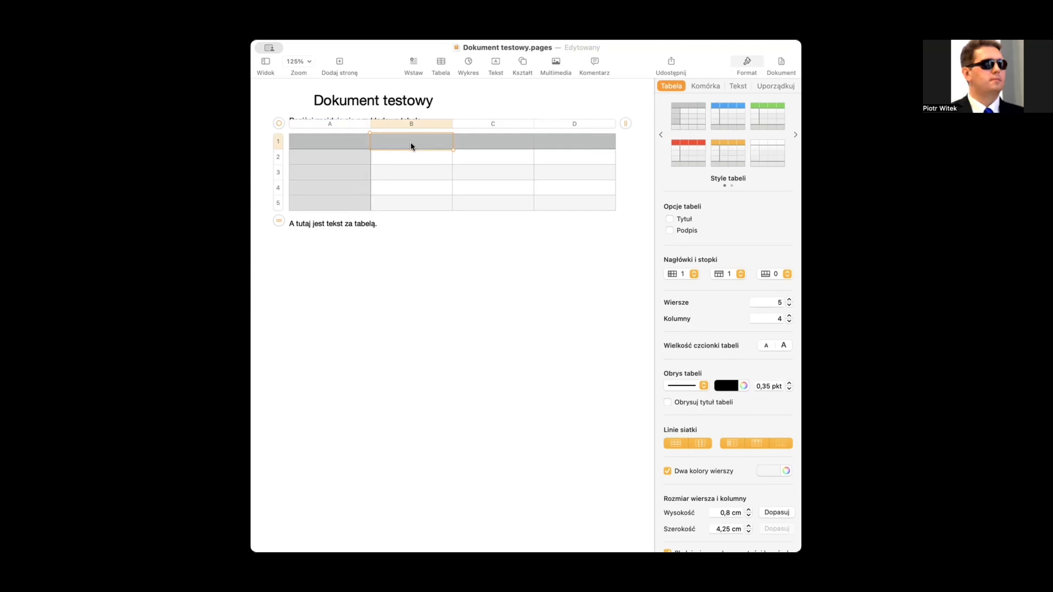
Step: Fill the table's header row with the column titles L.p., Imię, Nazwisko and Nr tl
{"action": "left_click", "coordinate": [330, 145]}
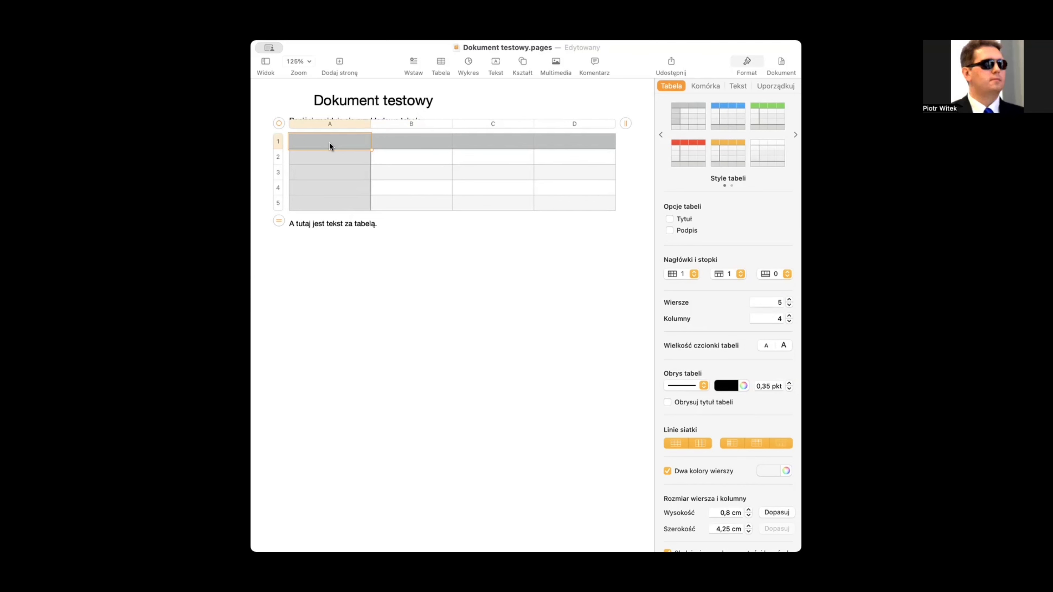
{"action": "left_click", "coordinate": [295, 141]}
{"action": "type", "text": "L.p."}
{"action": "left_click", "coordinate": [411, 145]}
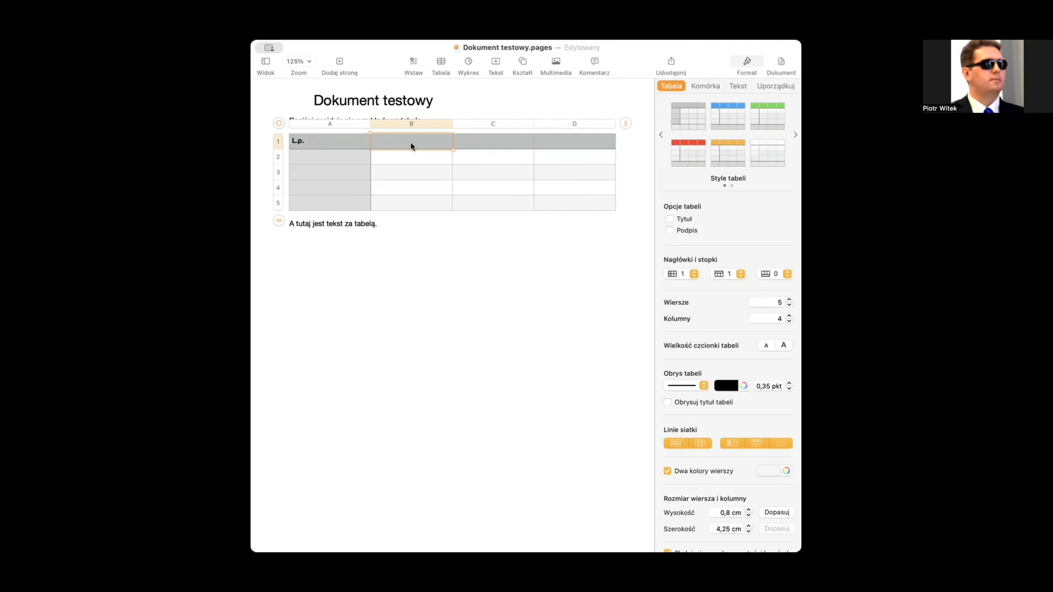
{"action": "type", "text": "Imię"}
{"action": "left_click", "coordinate": [492, 145]}
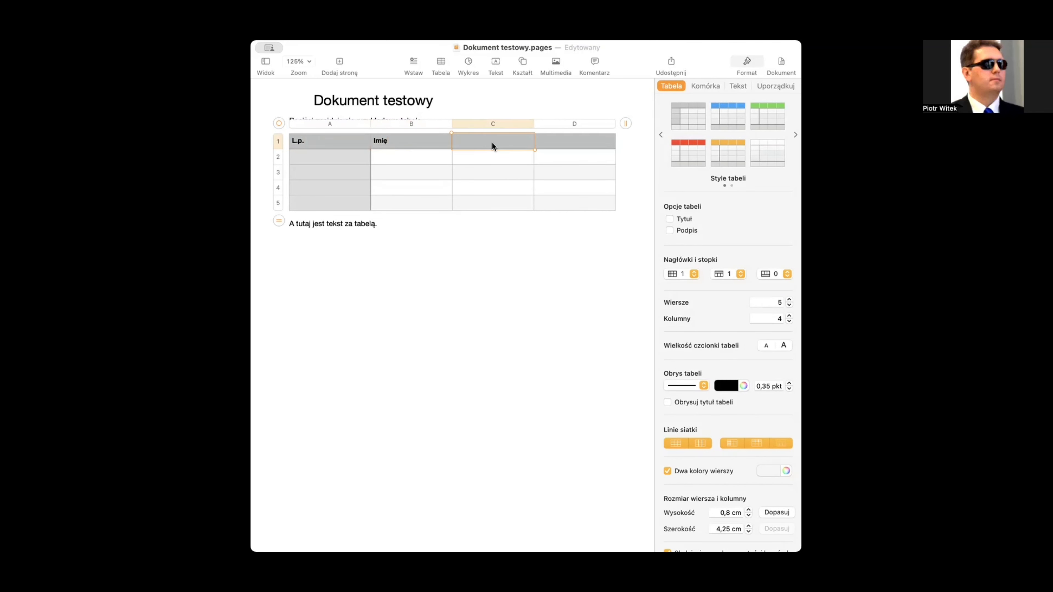
{"action": "type", "text": "Nazwisko"}
{"action": "left_click", "coordinate": [574, 145]}
{"action": "type", "text": "N"}
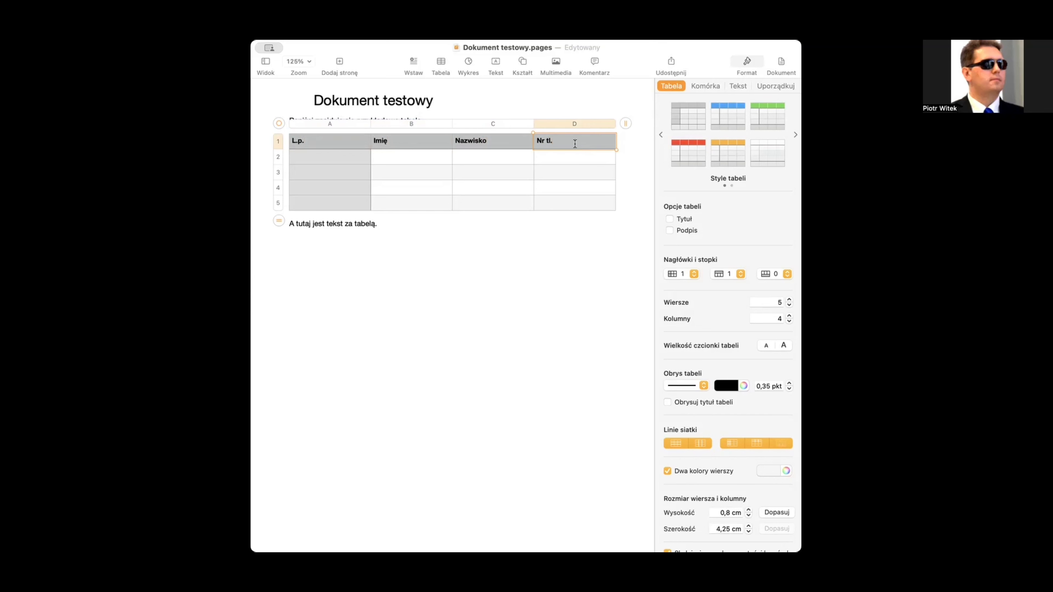
{"action": "type", "text": "r tl."}
{"action": "left_click", "coordinate": [574, 161]}
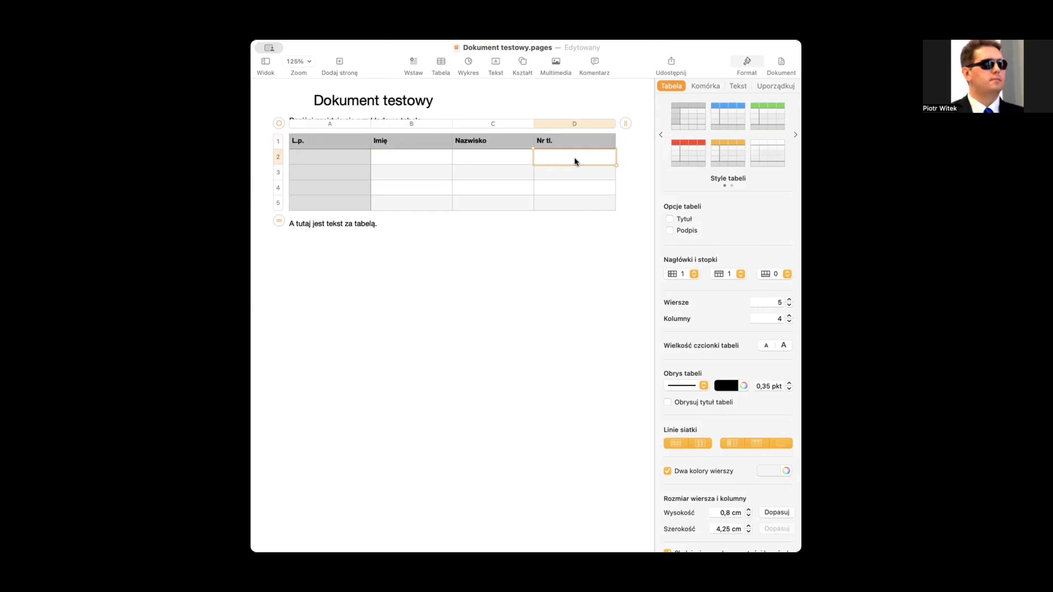
Step: Number the four rows below the header 1, 2, 3 and 4 in the L.p. column
{"action": "key", "text": "Left"}
{"action": "key", "text": "Left"}
{"action": "key", "text": "Left"}
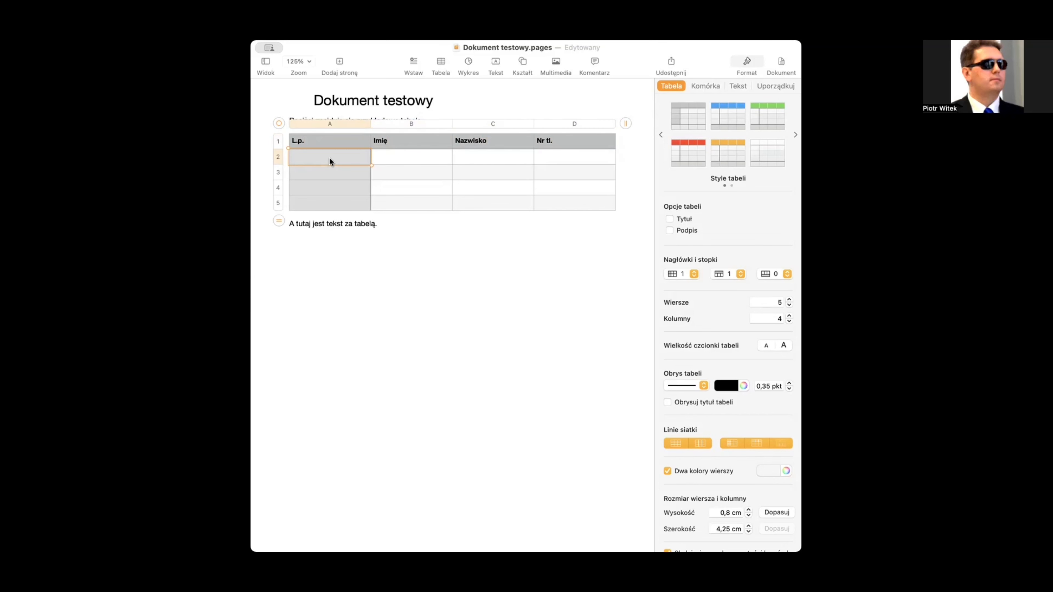
{"action": "key", "text": "Right"}
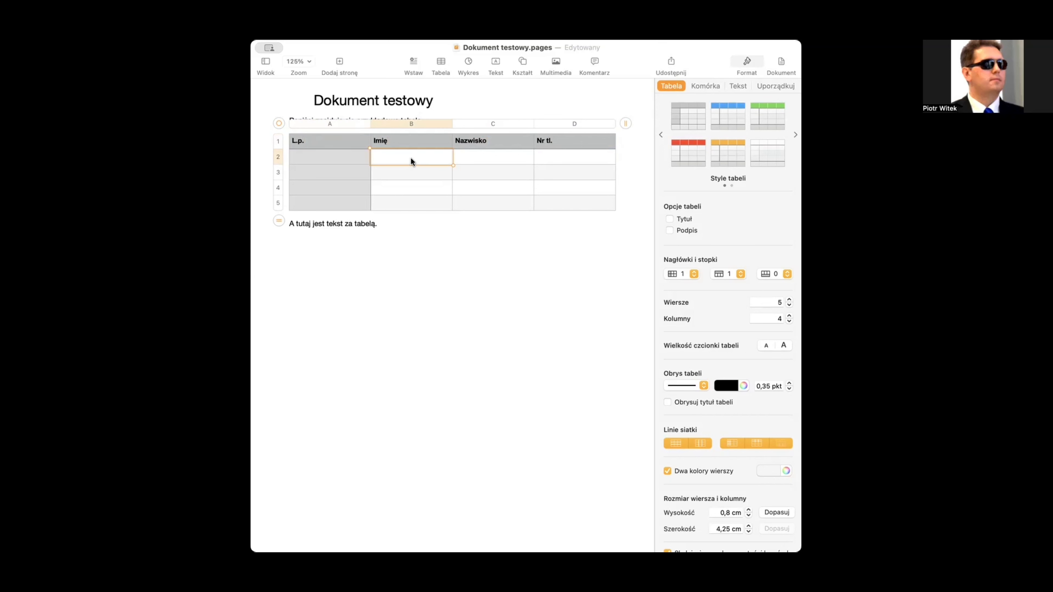
{"action": "key", "text": "Right"}
{"action": "key", "text": "Left"}
{"action": "key", "text": "Left"}
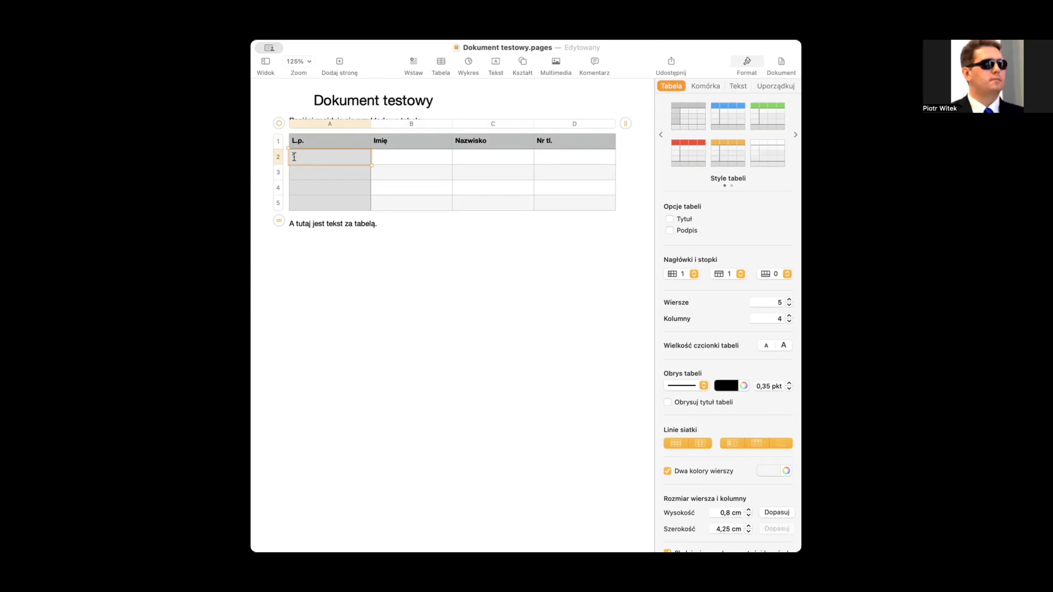
{"action": "type", "text": "1"}
{"action": "left_click", "coordinate": [329, 178]}
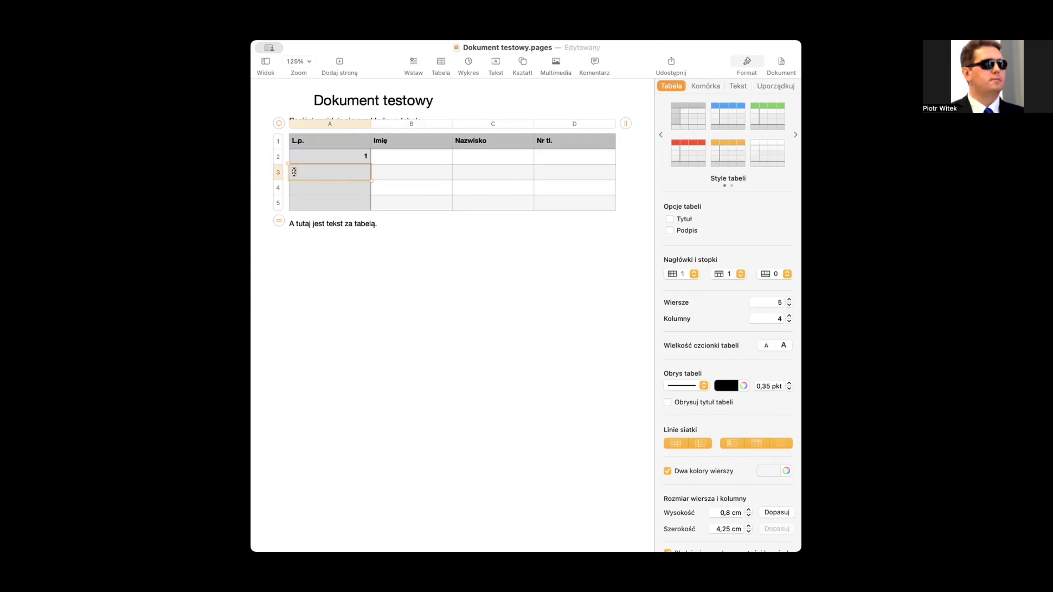
{"action": "type", "text": "2"}
{"action": "left_click", "coordinate": [329, 193]}
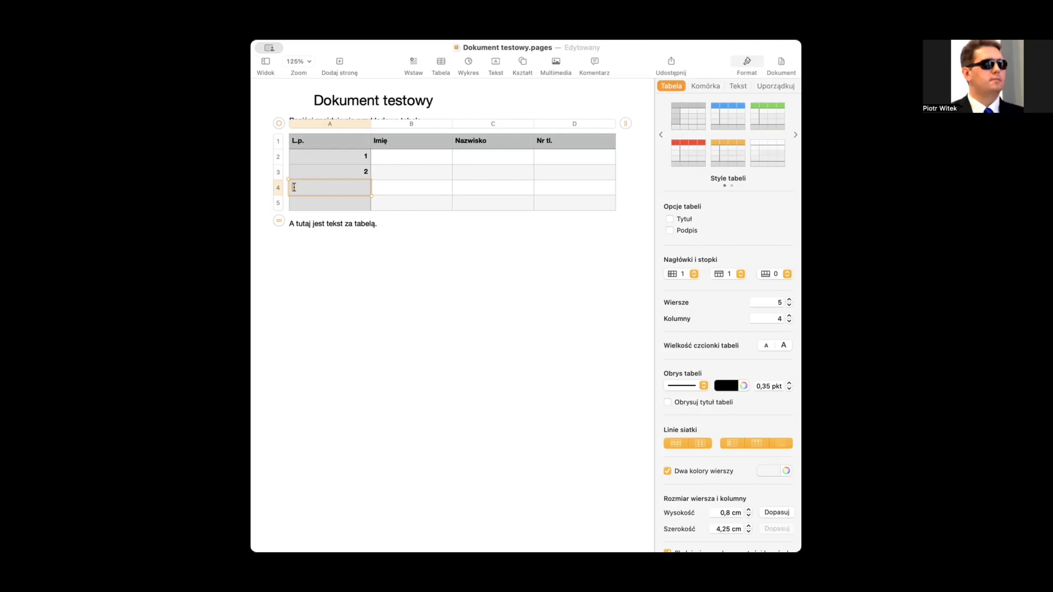
{"action": "type", "text": "3"}
{"action": "left_click", "coordinate": [329, 205]}
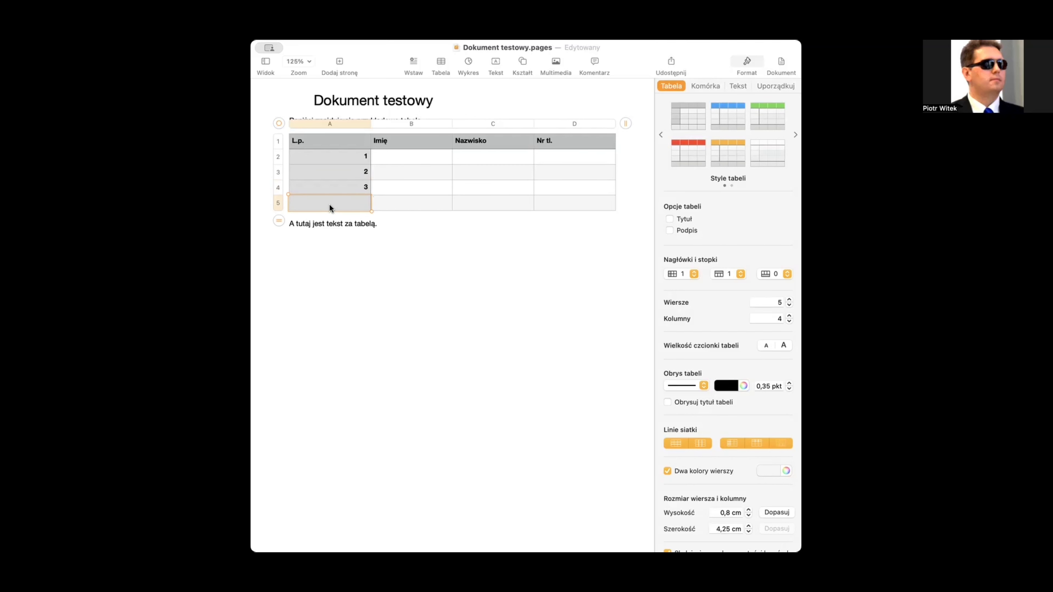
{"action": "type", "text": "4"}
{"action": "left_click", "coordinate": [411, 204]}
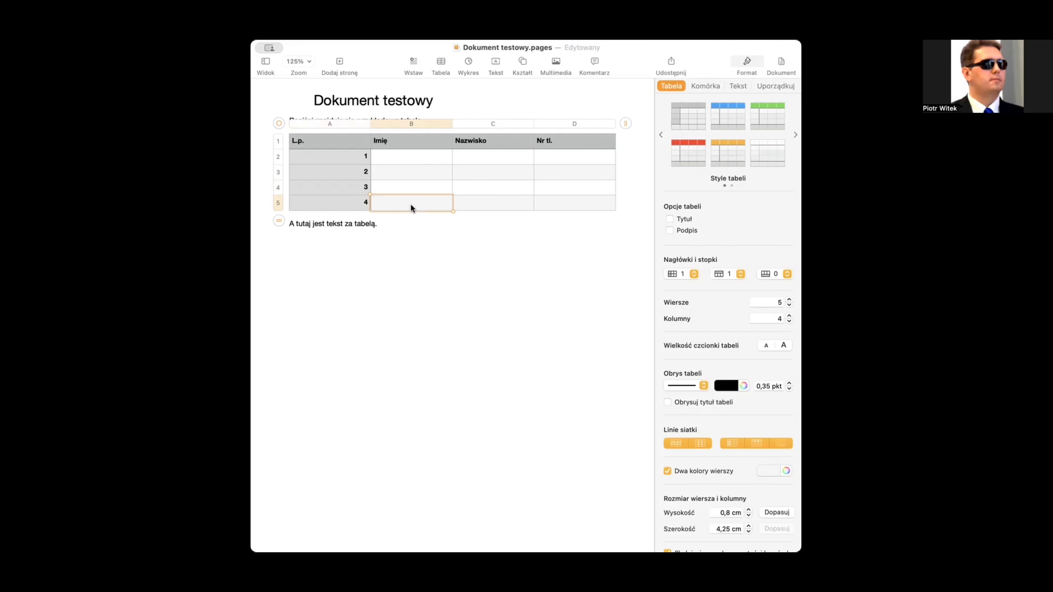
Step: Go through the cells of the Imię column and check how they relate to the row numbers and column headers
{"action": "left_click", "coordinate": [410, 188]}
{"action": "left_click", "coordinate": [410, 174]}
{"action": "left_click", "coordinate": [410, 160]}
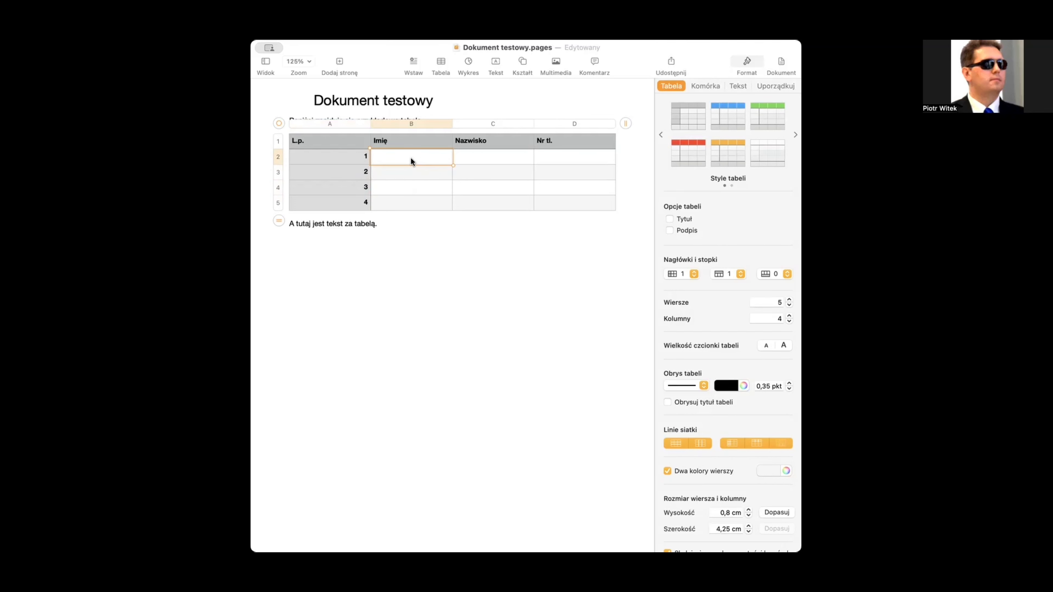
{"action": "left_click", "coordinate": [410, 173]}
{"action": "left_click", "coordinate": [411, 188]}
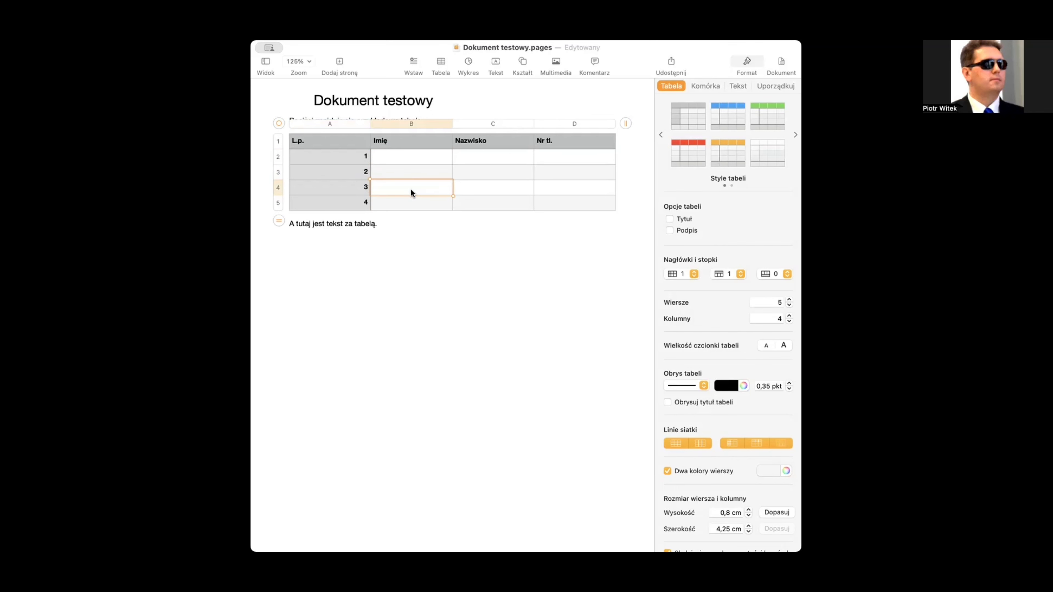
{"action": "left_click", "coordinate": [411, 203]}
{"action": "left_click", "coordinate": [410, 188]}
{"action": "left_click", "coordinate": [411, 173]}
{"action": "left_click", "coordinate": [411, 156]}
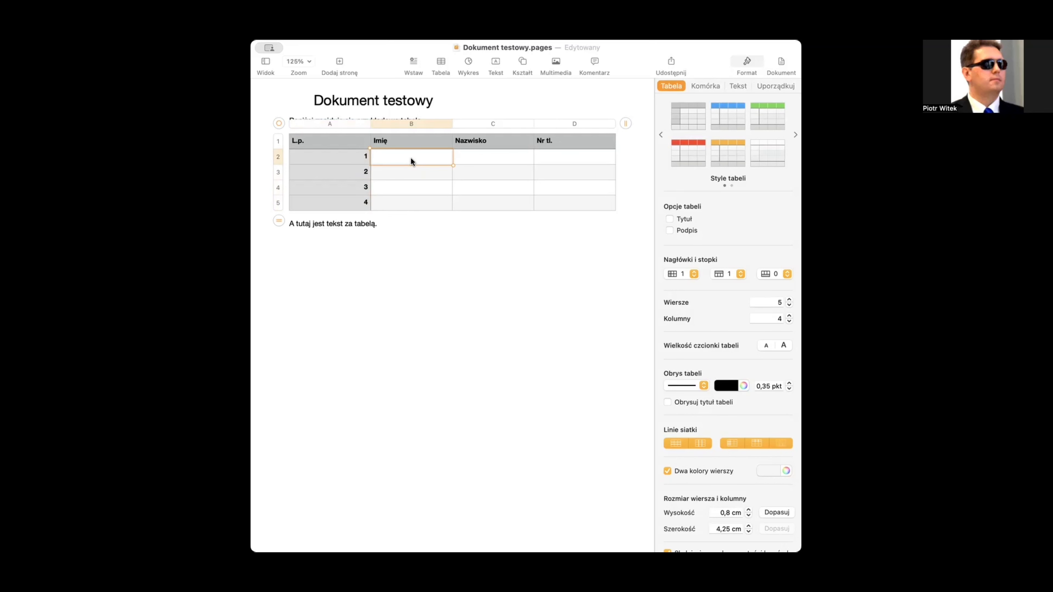
{"action": "left_click", "coordinate": [410, 143]}
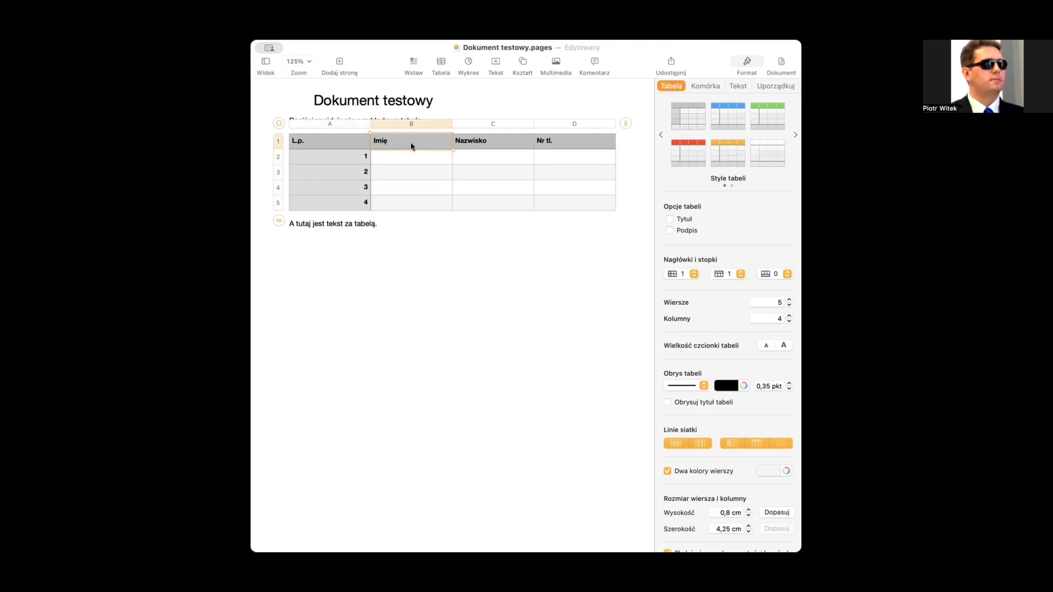
{"action": "left_click", "coordinate": [411, 156]}
{"action": "left_click", "coordinate": [492, 157]}
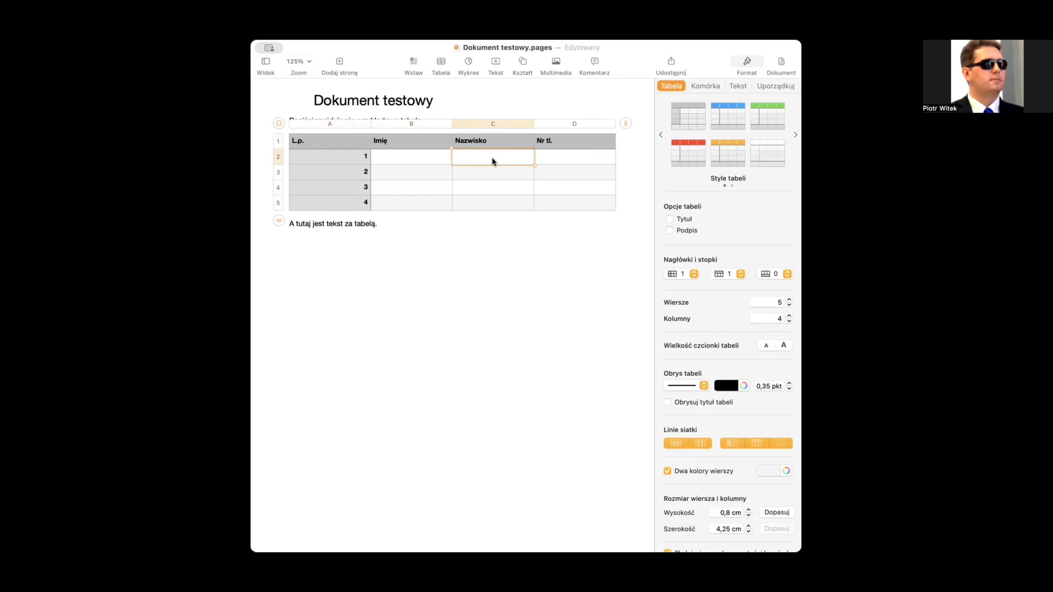
{"action": "left_click", "coordinate": [411, 157]}
{"action": "left_click", "coordinate": [411, 142]}
Step: Fill in record 1 of the table with the person's first name, surname and phone number
{"action": "left_click", "coordinate": [411, 156]}
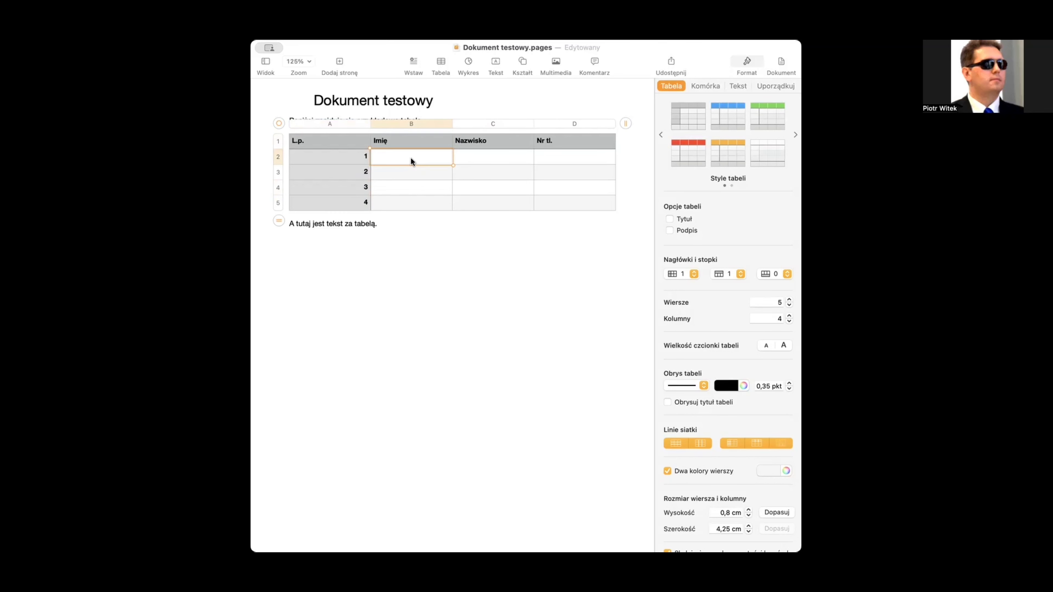
{"action": "type", "text": "Piotr"}
{"action": "left_click", "coordinate": [492, 157]}
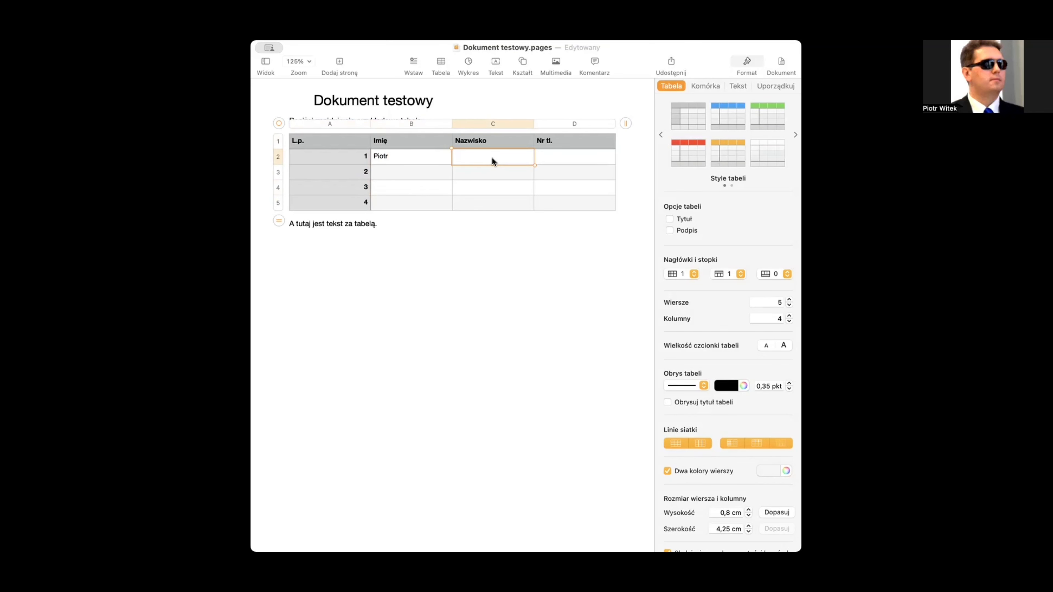
{"action": "type", "text": "Witek"}
{"action": "left_click", "coordinate": [574, 159]}
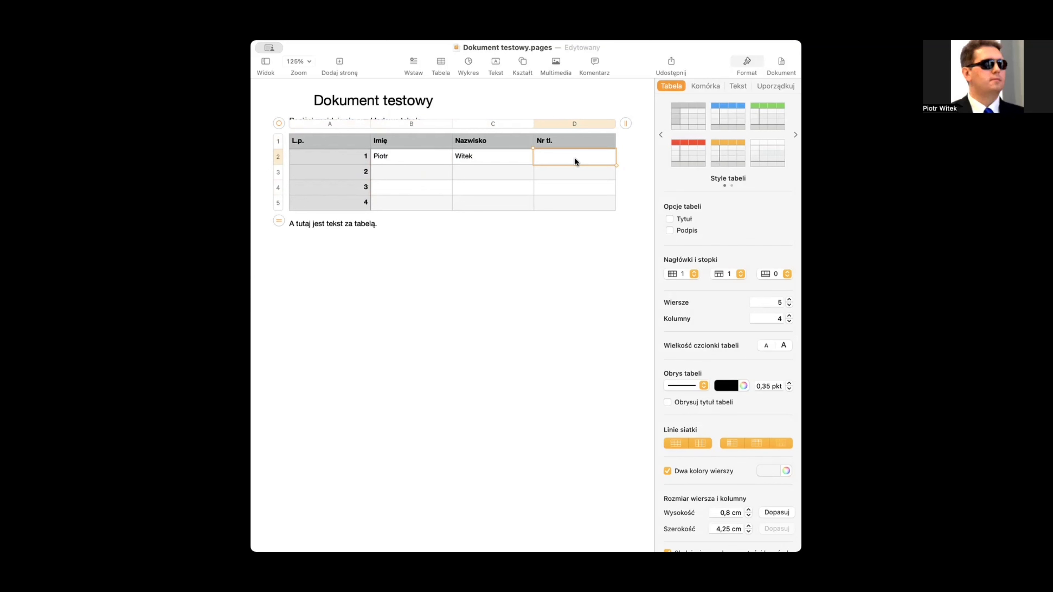
{"action": "type", "text": "123"}
{"action": "left_click", "coordinate": [574, 175]}
Step: Fill in record 2 with the second person's first name, surname and phone number, and check the row's entries
{"action": "left_click", "coordinate": [505, 171]}
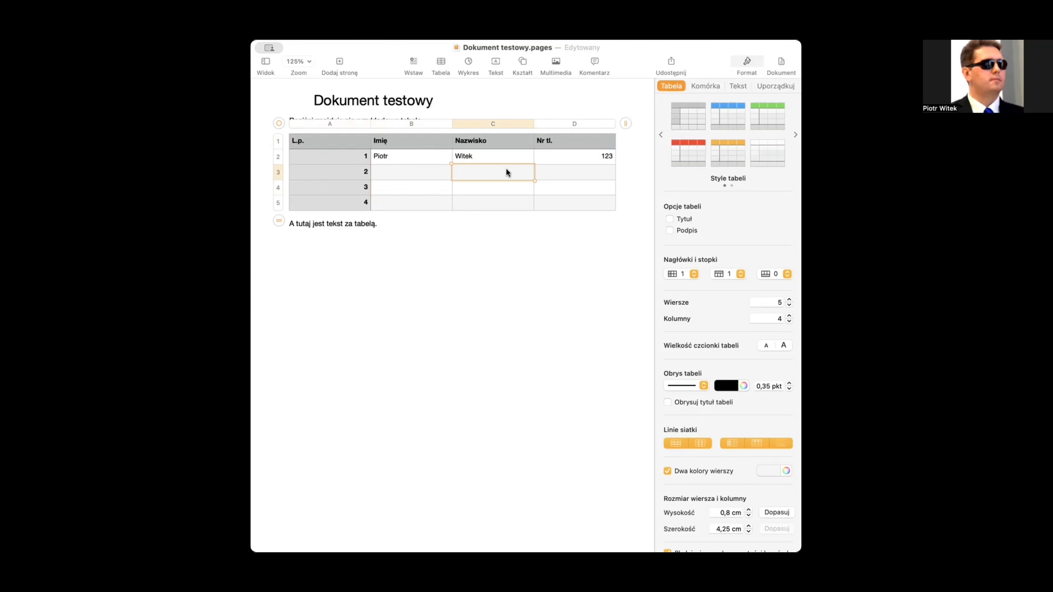
{"action": "left_click", "coordinate": [426, 172]}
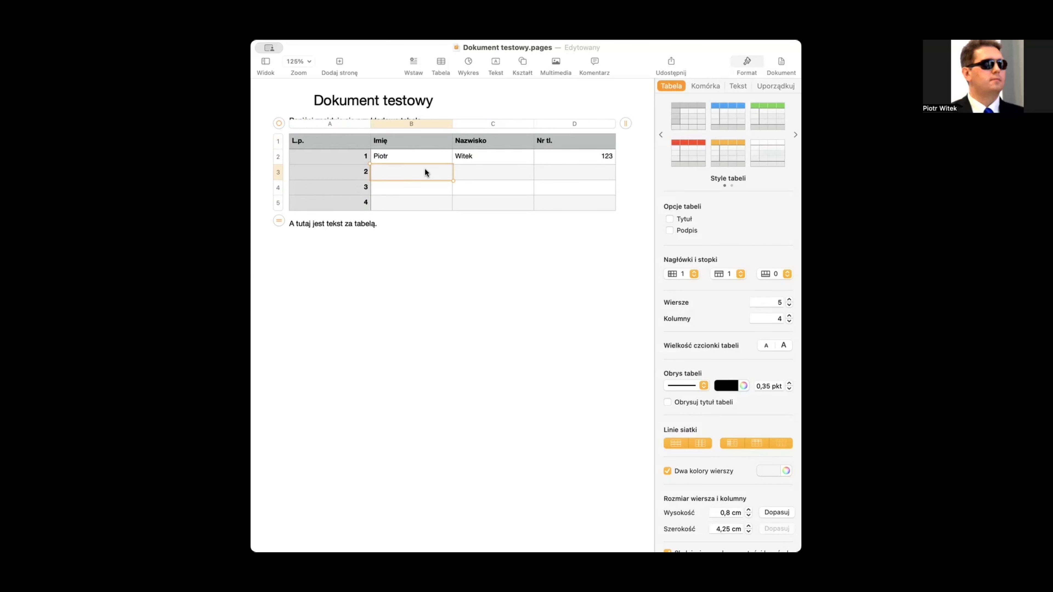
{"action": "type", "text": "Alicja"}
{"action": "left_click", "coordinate": [492, 174]}
{"action": "type", "text": "Wit"}
{"action": "key", "text": "Return"}
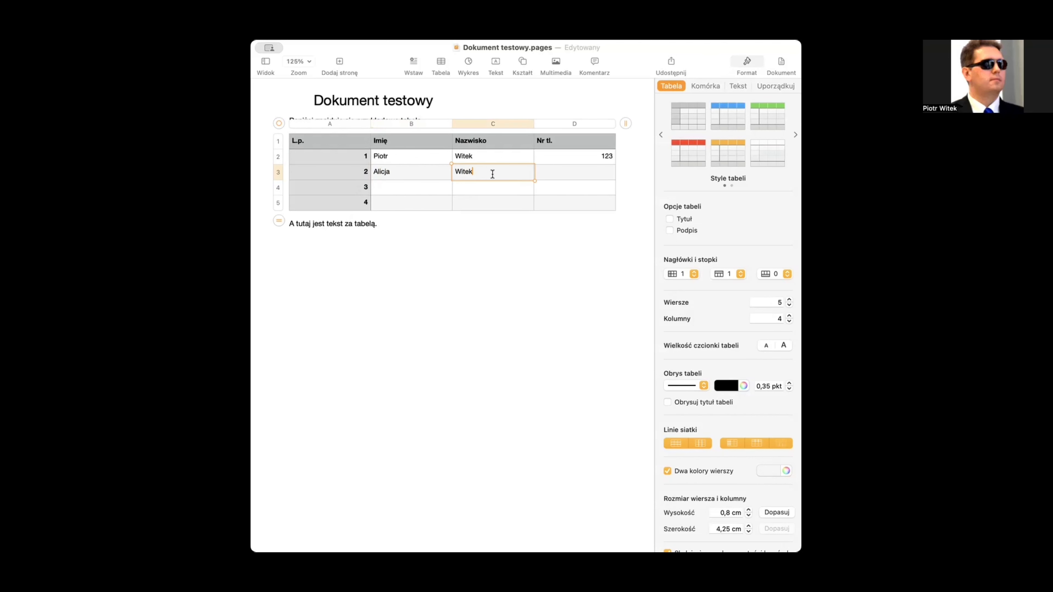
{"action": "left_click", "coordinate": [574, 174]}
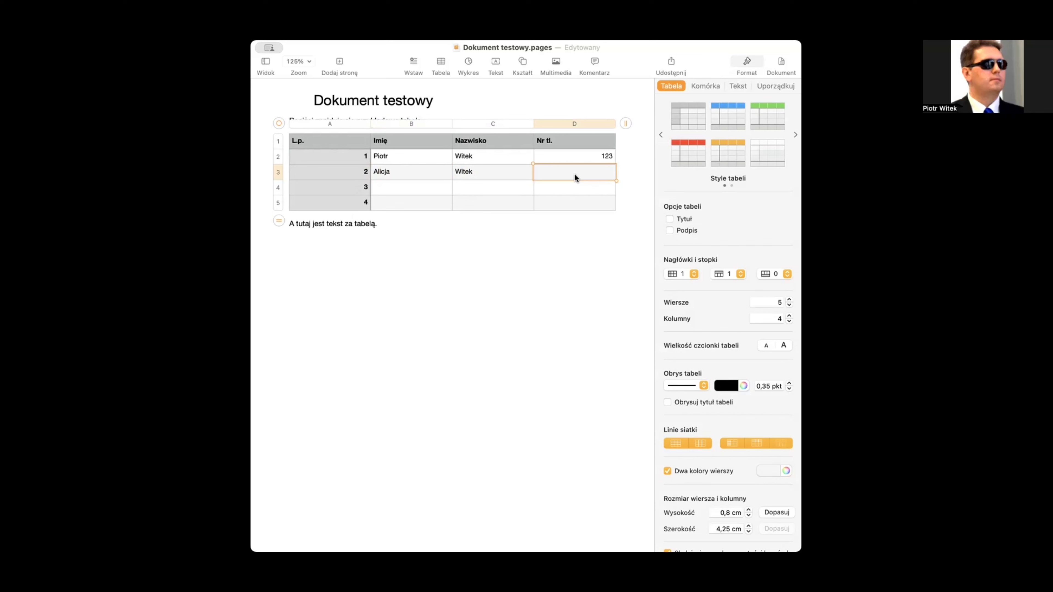
{"action": "type", "text": "321"}
{"action": "left_click", "coordinate": [492, 174]}
{"action": "left_click", "coordinate": [412, 174]}
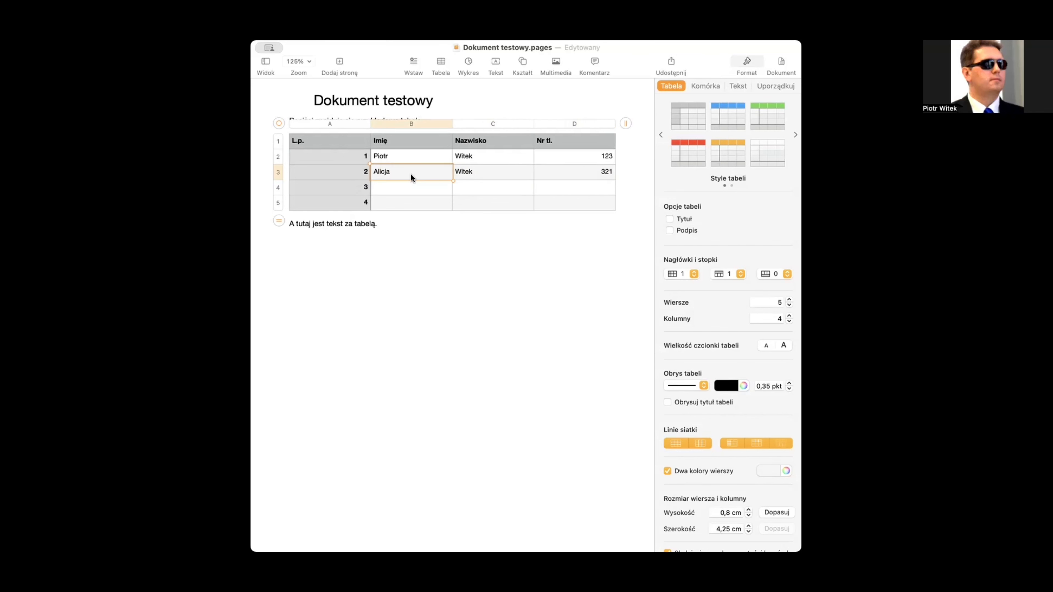
{"action": "left_click", "coordinate": [492, 175]}
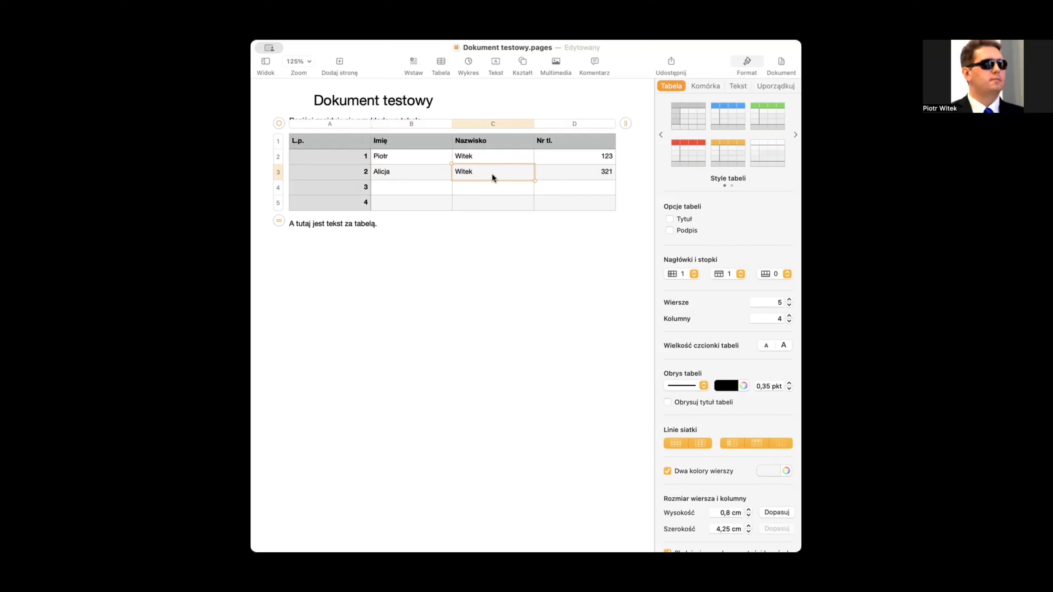
Step: Compare the surname and phone number cells of records 1 and 2, and correct the phone column's header to "Nr tel."
{"action": "left_click", "coordinate": [574, 177]}
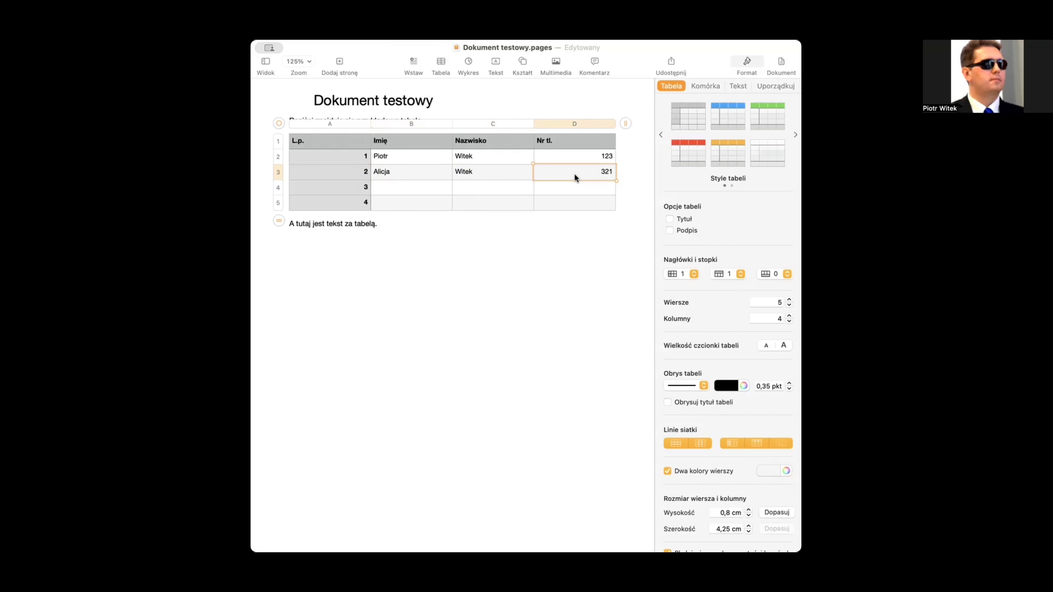
{"action": "left_click", "coordinate": [574, 160]}
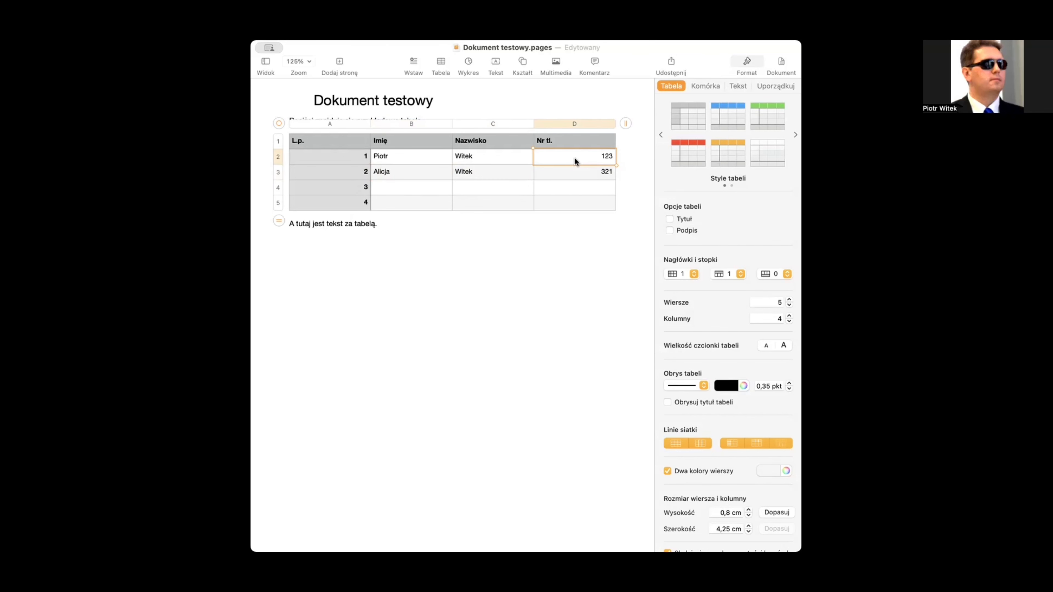
{"action": "left_click", "coordinate": [574, 174]}
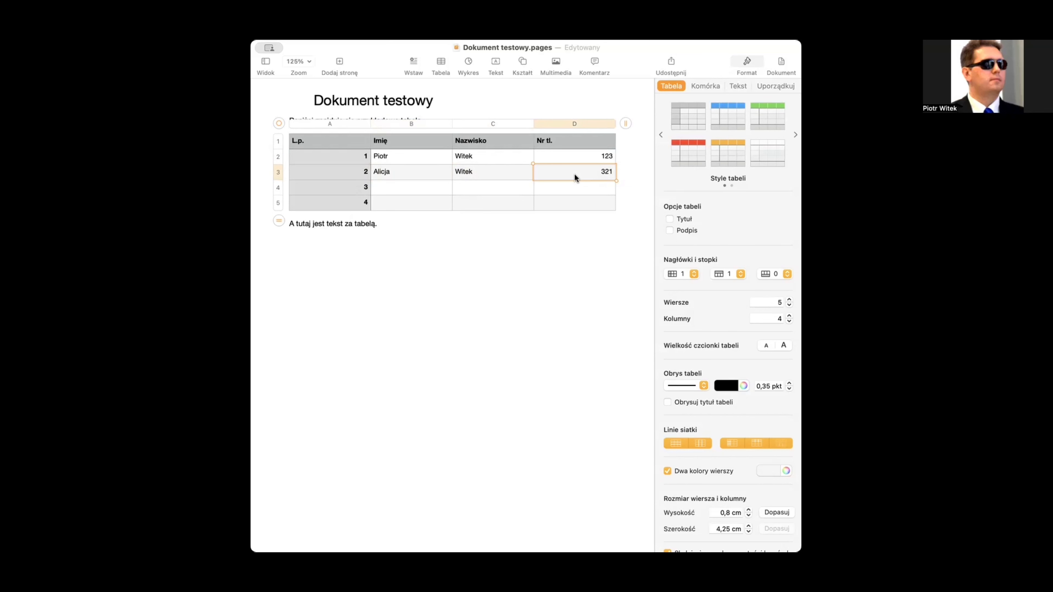
{"action": "left_click", "coordinate": [574, 161]}
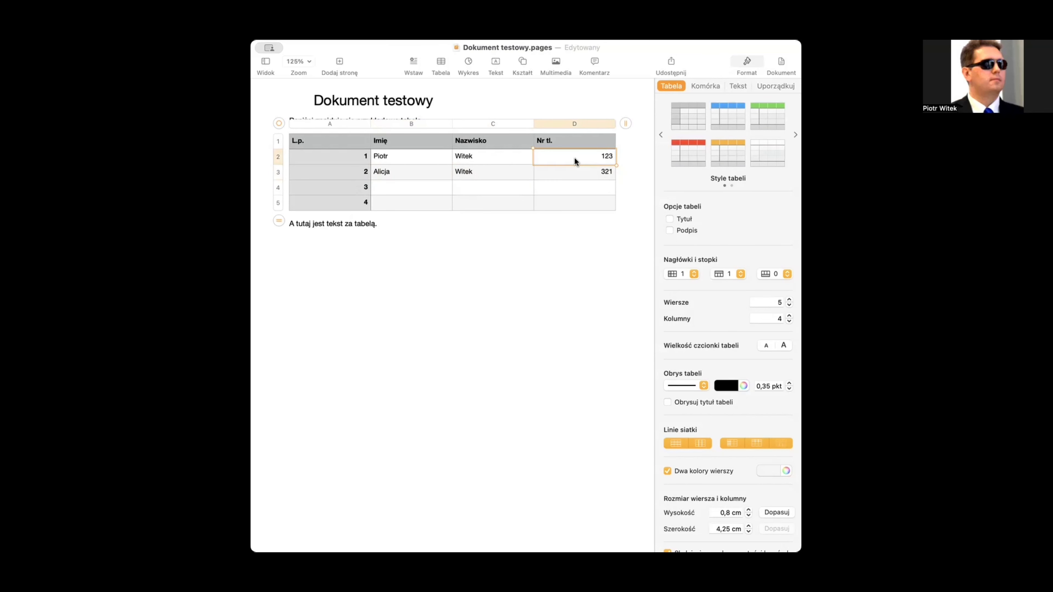
{"action": "left_click", "coordinate": [492, 157]}
{"action": "left_click", "coordinate": [574, 157]}
{"action": "left_click", "coordinate": [574, 145]}
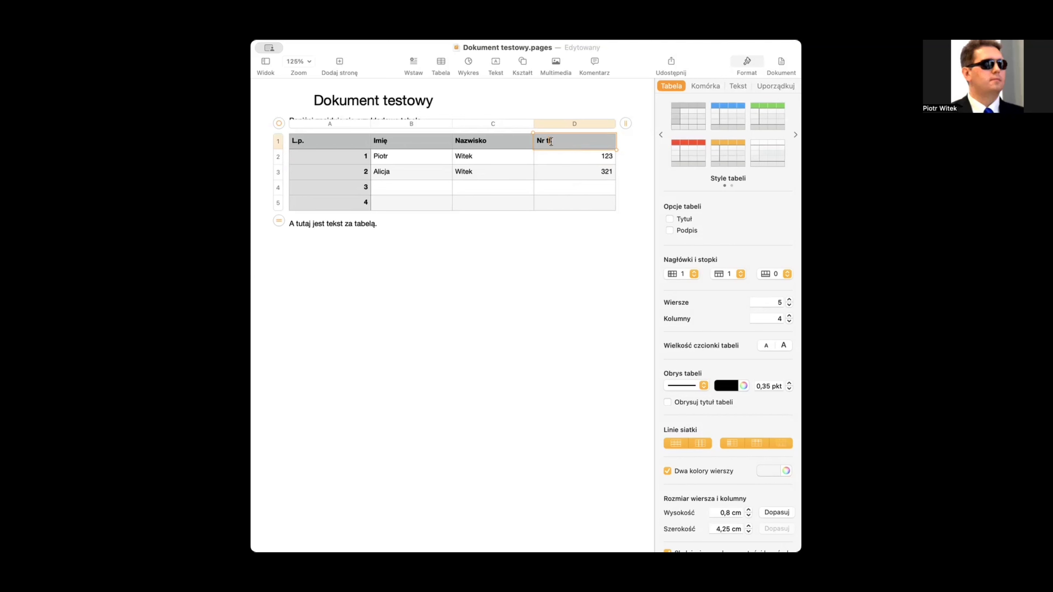
{"action": "type", "text": "el."}
{"action": "key", "text": "Return"}
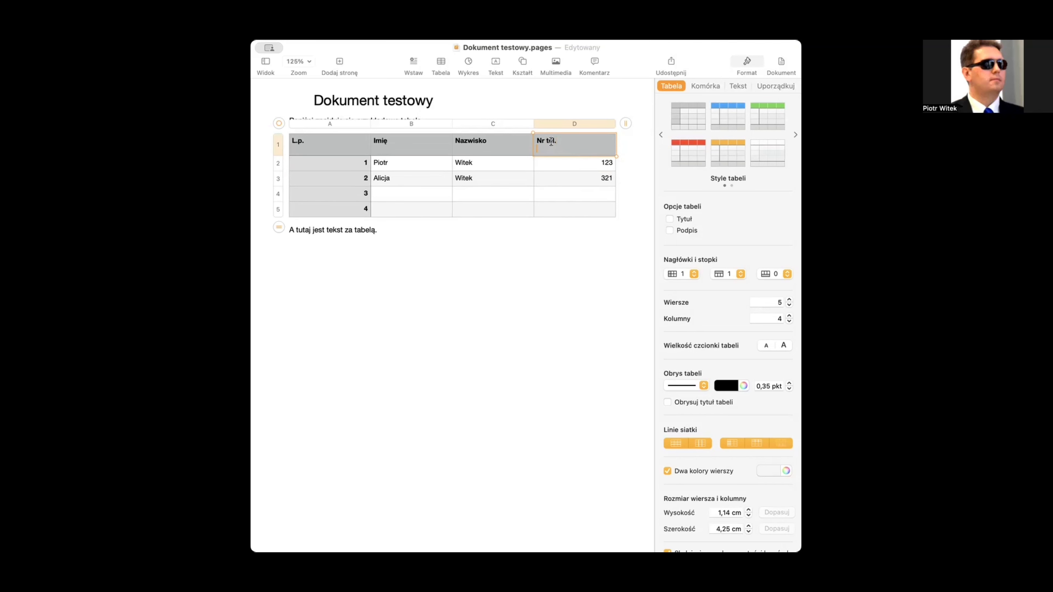
Step: Go through the first name, surname and phone number cells of records 1 and 2 and the empty surname cell of record 3
{"action": "left_click", "coordinate": [574, 167]}
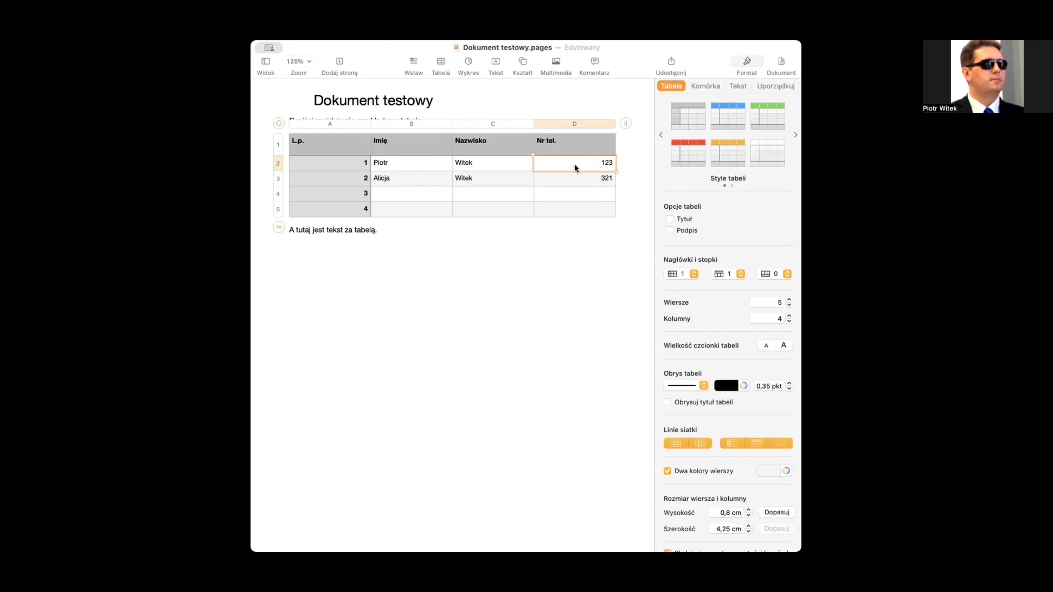
{"action": "left_click", "coordinate": [492, 163]}
{"action": "left_click", "coordinate": [411, 163]}
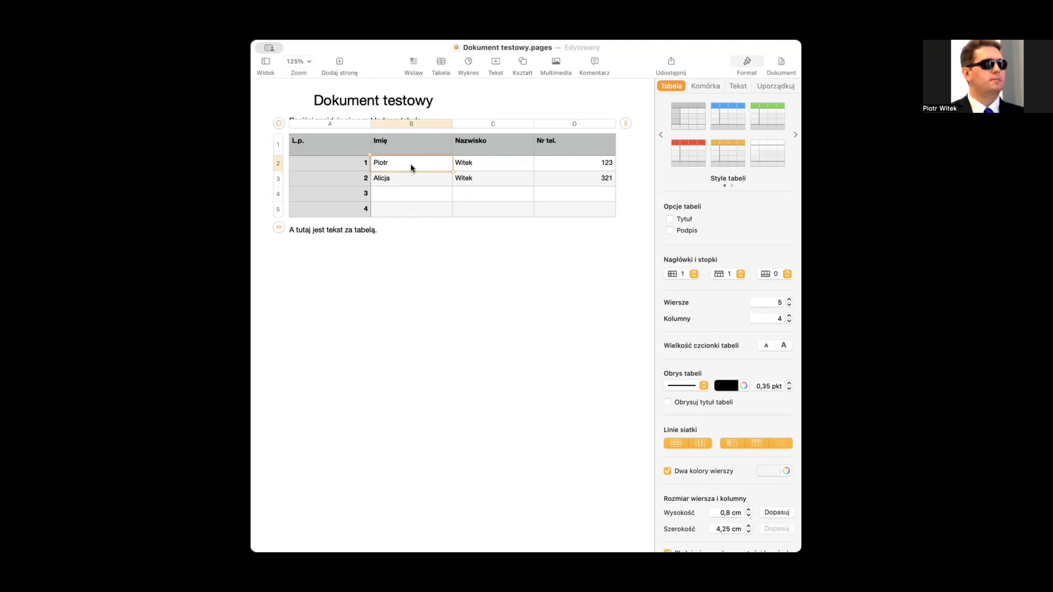
{"action": "left_click", "coordinate": [492, 163]}
{"action": "left_click", "coordinate": [574, 167]}
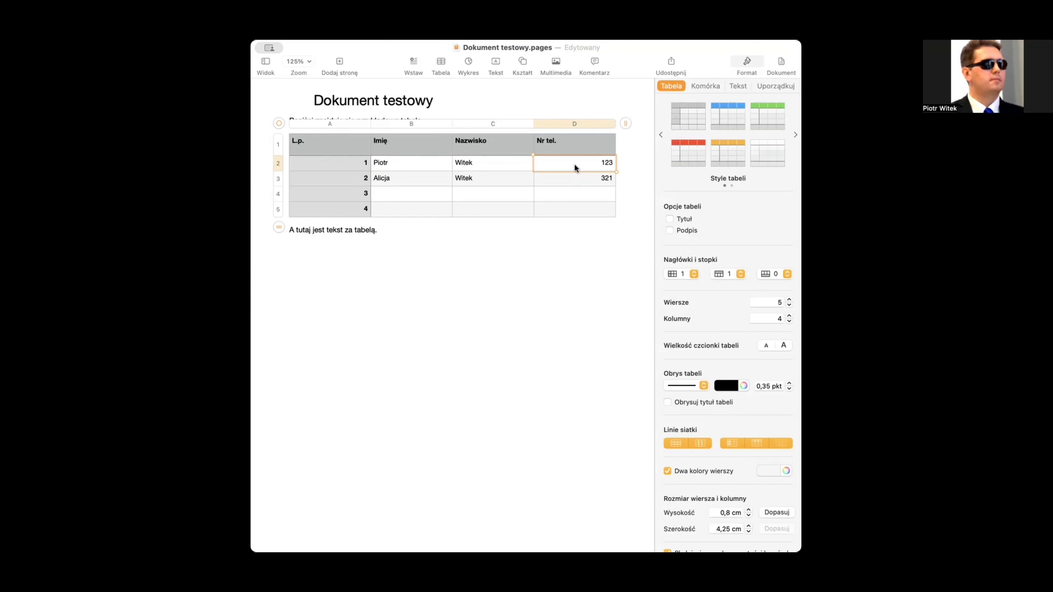
{"action": "left_click", "coordinate": [506, 162]}
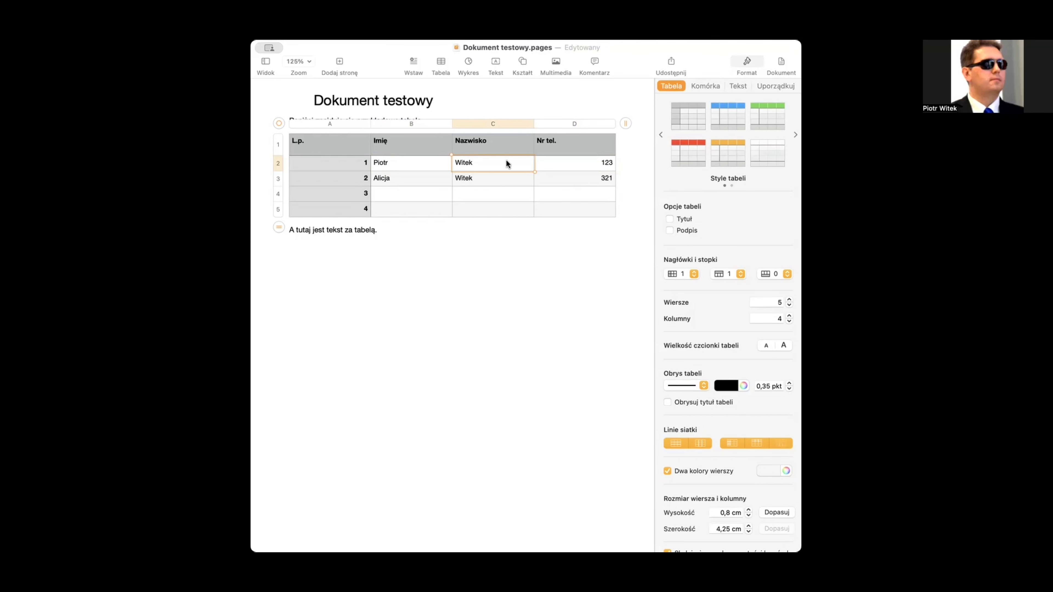
{"action": "left_click", "coordinate": [426, 164]}
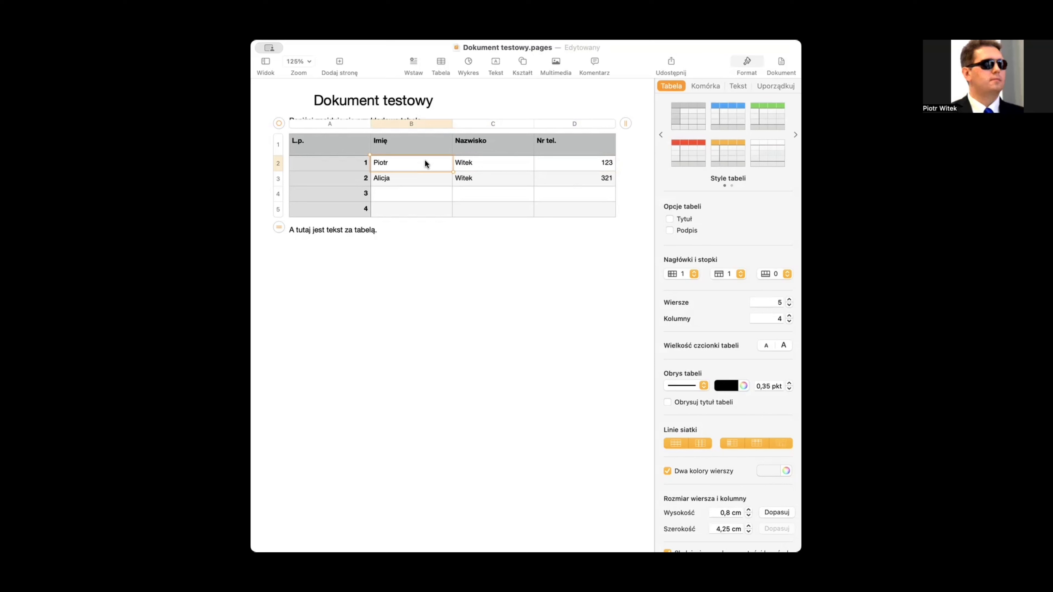
{"action": "left_click", "coordinate": [425, 176]}
{"action": "left_click", "coordinate": [506, 179]}
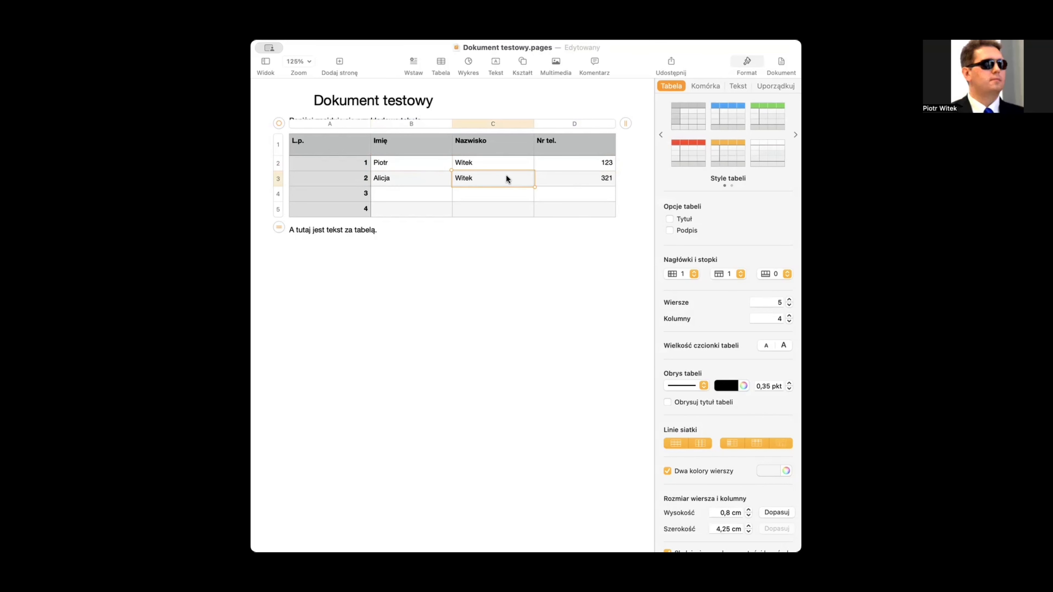
{"action": "left_click", "coordinate": [505, 160]}
{"action": "left_click", "coordinate": [506, 176]}
{"action": "left_click", "coordinate": [506, 191]}
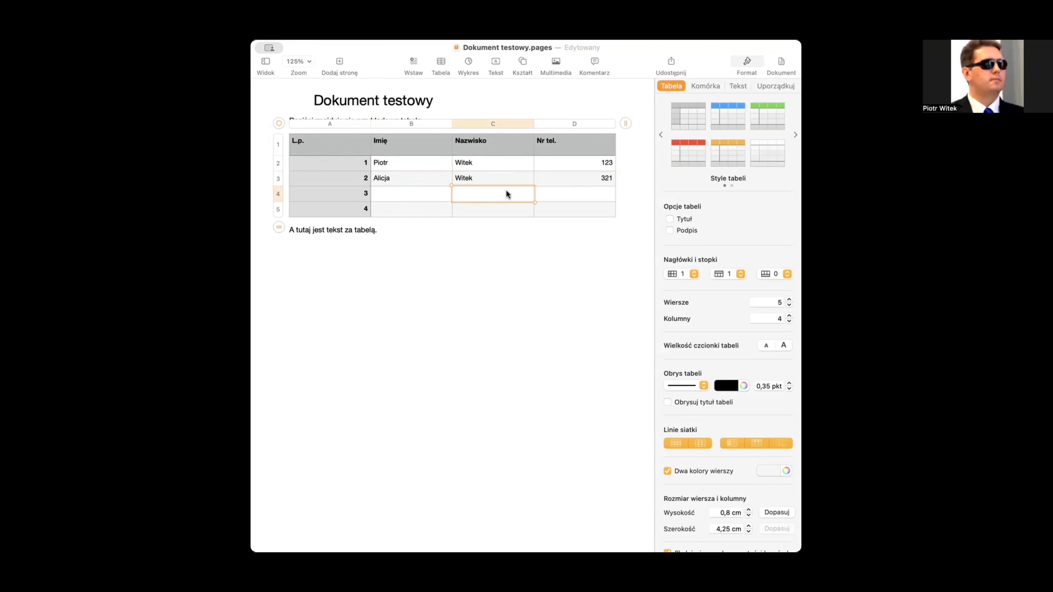
Step: Insert an empty row below record 2 and an empty column between Nazwisko and Nr tel
{"action": "left_click", "coordinate": [506, 176]}
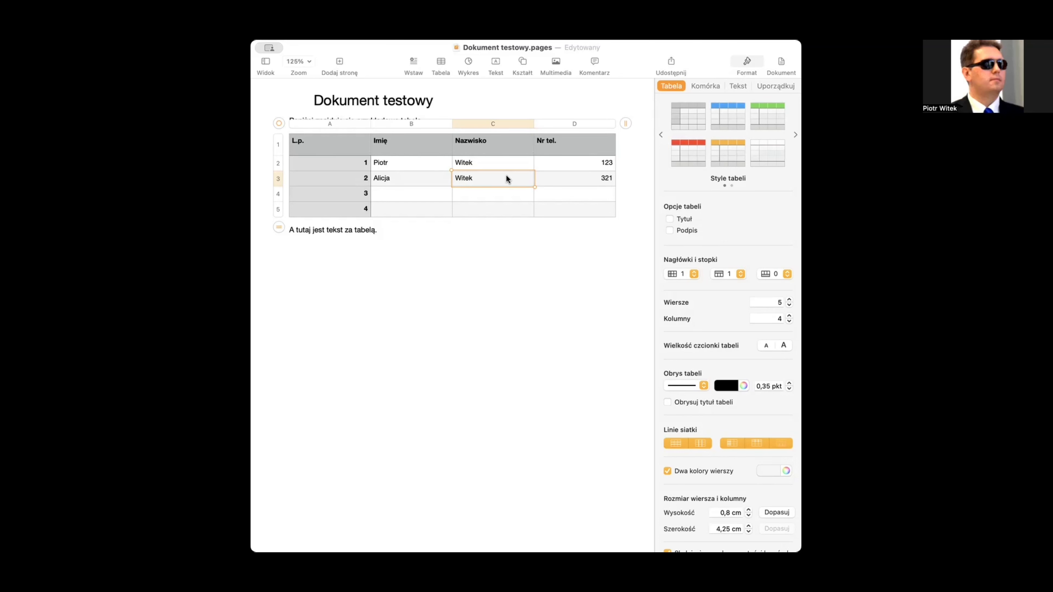
{"action": "key", "text": "alt+Down"}
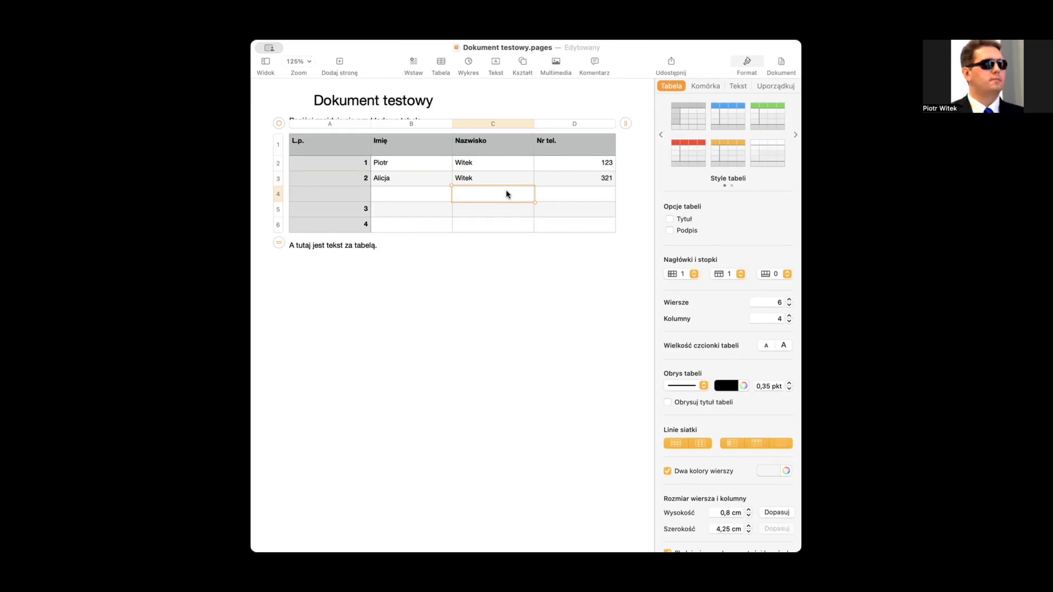
{"action": "key", "text": "alt+Right"}
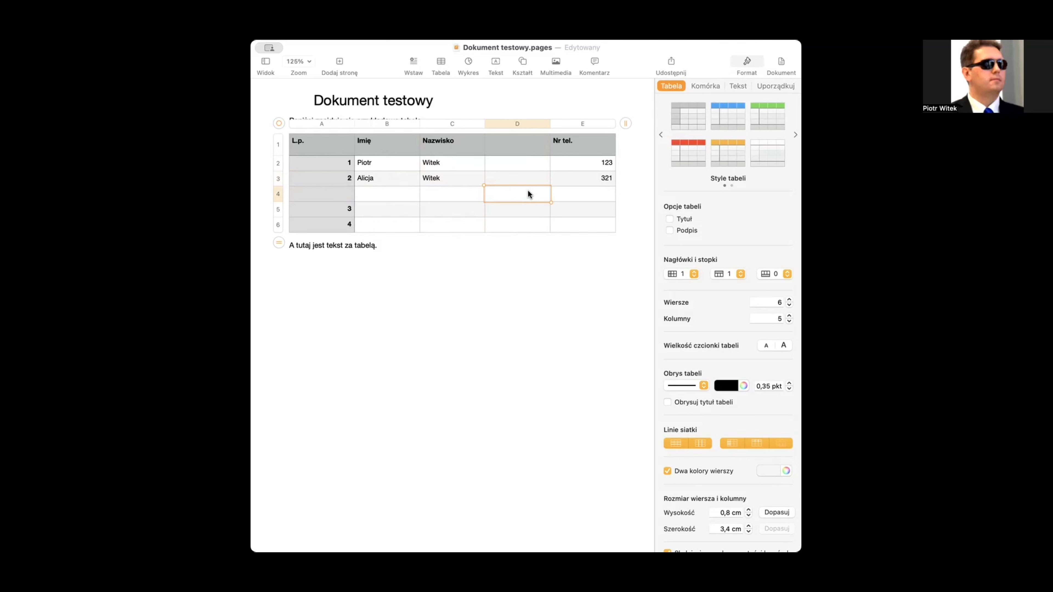
Step: Append a new row below record 4 from the table's last cell, and check its L.p. cell
{"action": "left_click", "coordinate": [528, 207]}
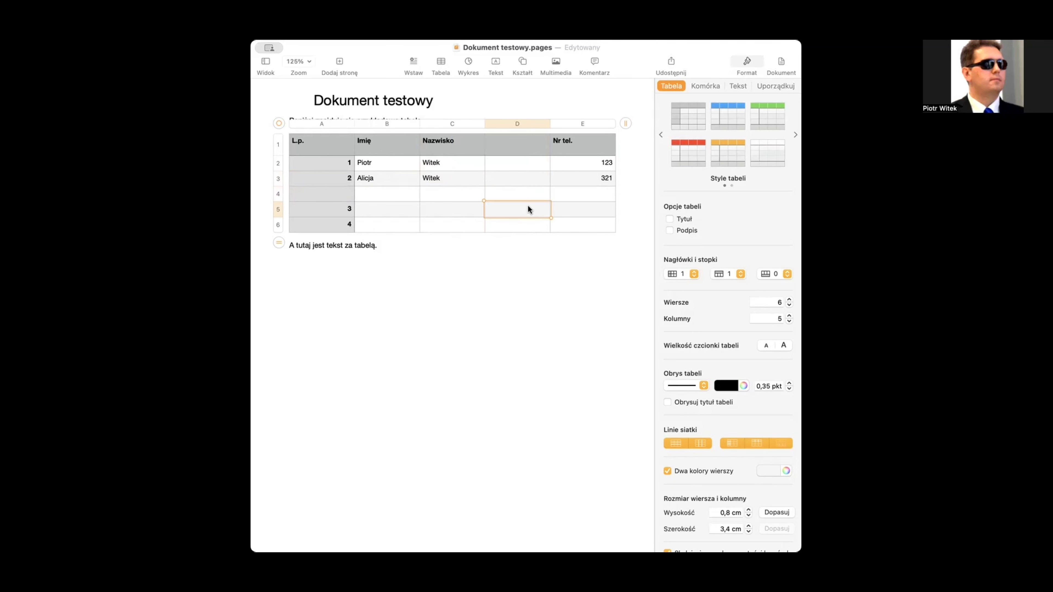
{"action": "left_click", "coordinate": [528, 223]}
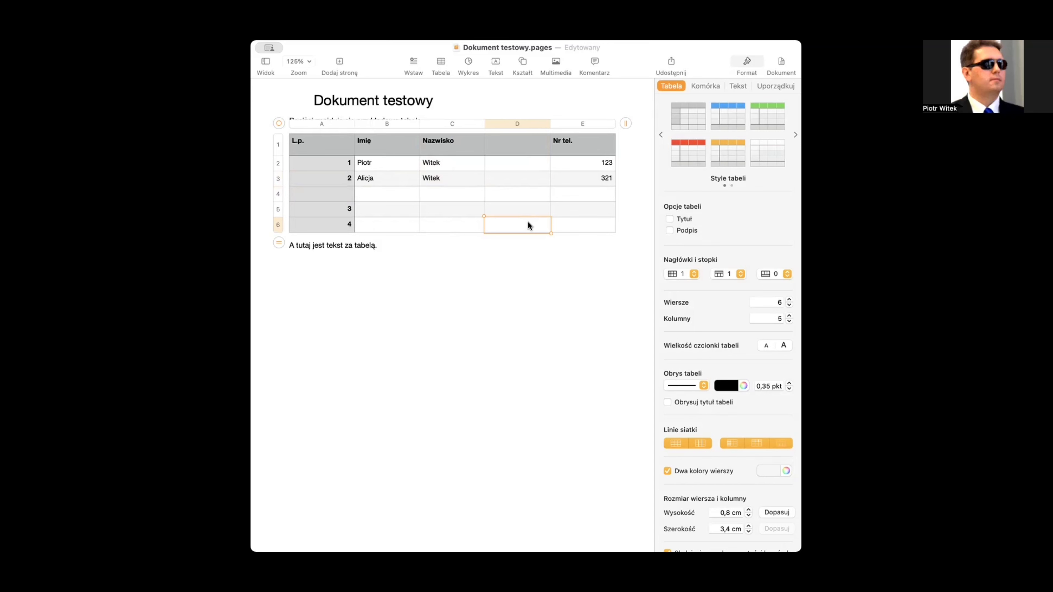
{"action": "left_click", "coordinate": [593, 225]}
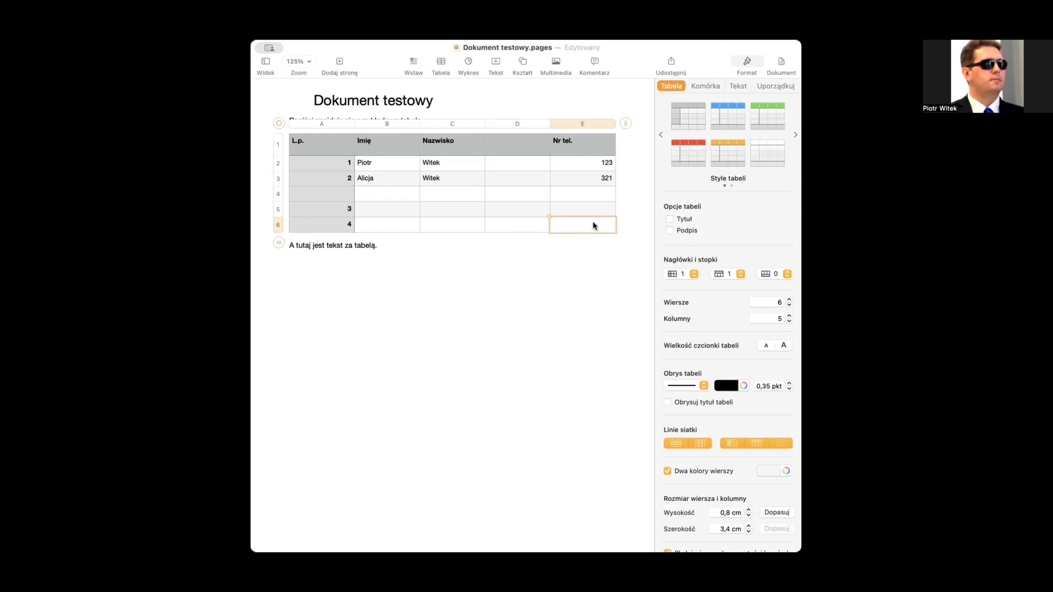
{"action": "key", "text": "Tab"}
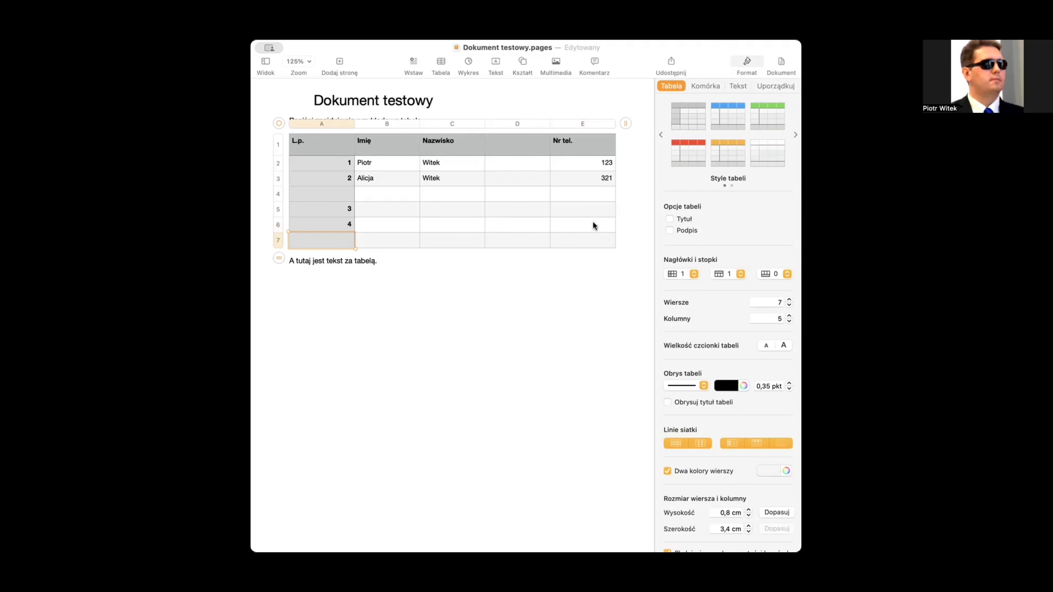
{"action": "left_click", "coordinate": [332, 226]}
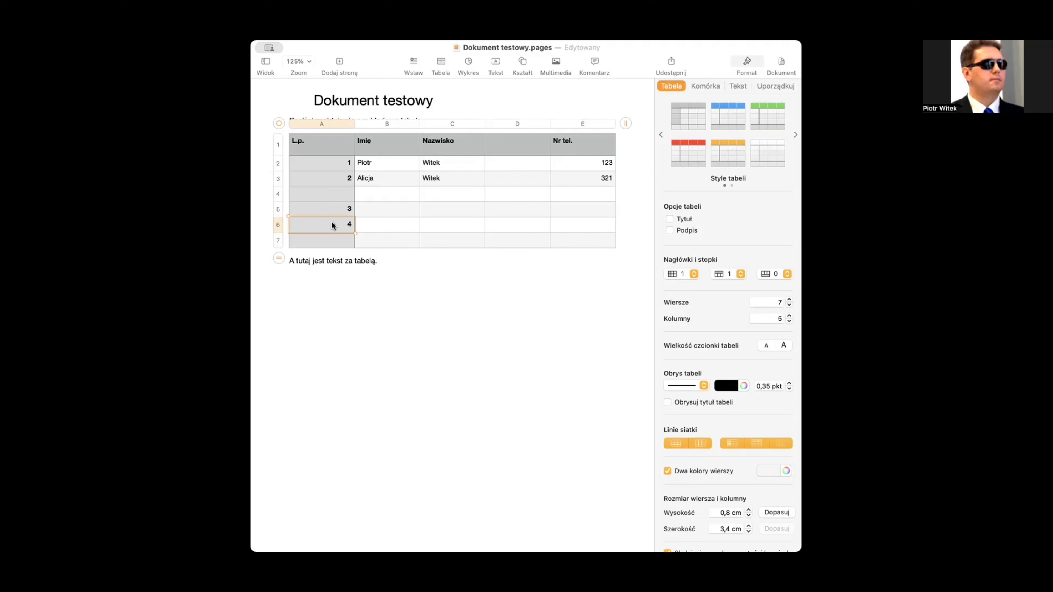
{"action": "left_click", "coordinate": [331, 240]}
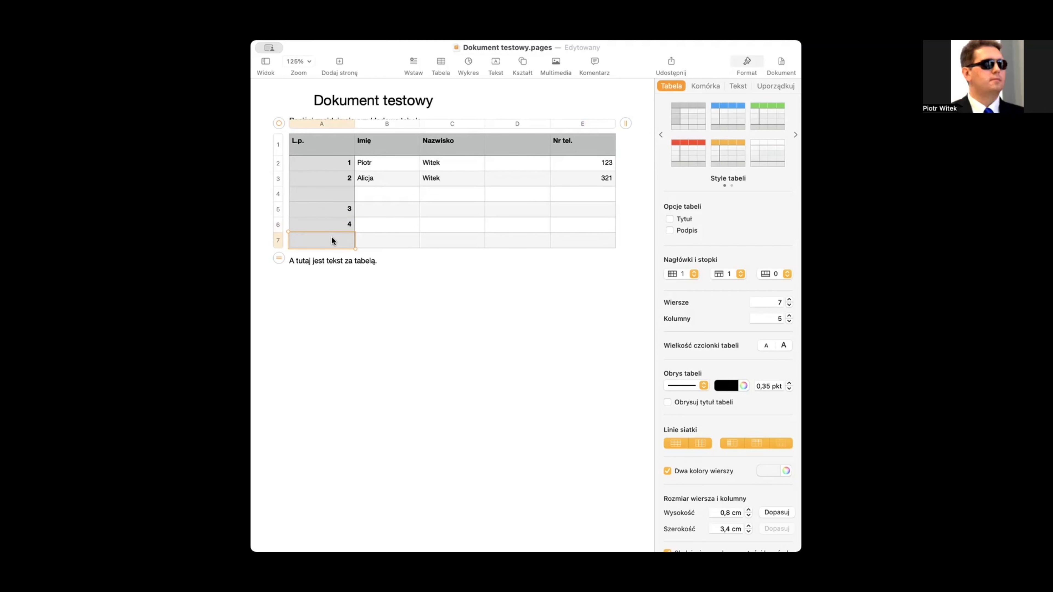
Step: Examine the row, column and cell commands available for the Imię header cell, and copy the cell
{"action": "left_click", "coordinate": [397, 143]}
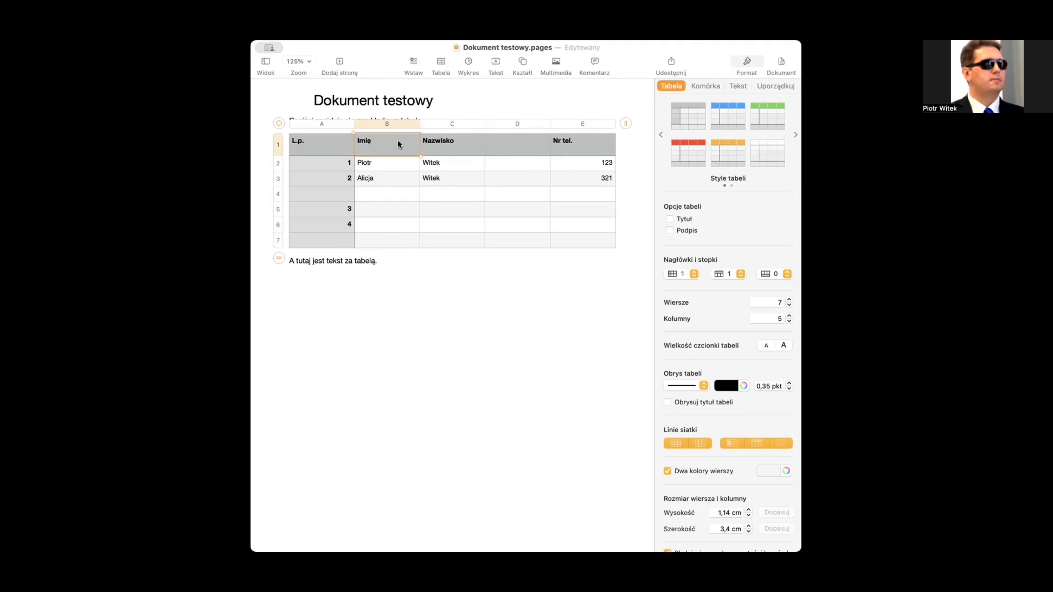
{"action": "right_click", "coordinate": [398, 141]}
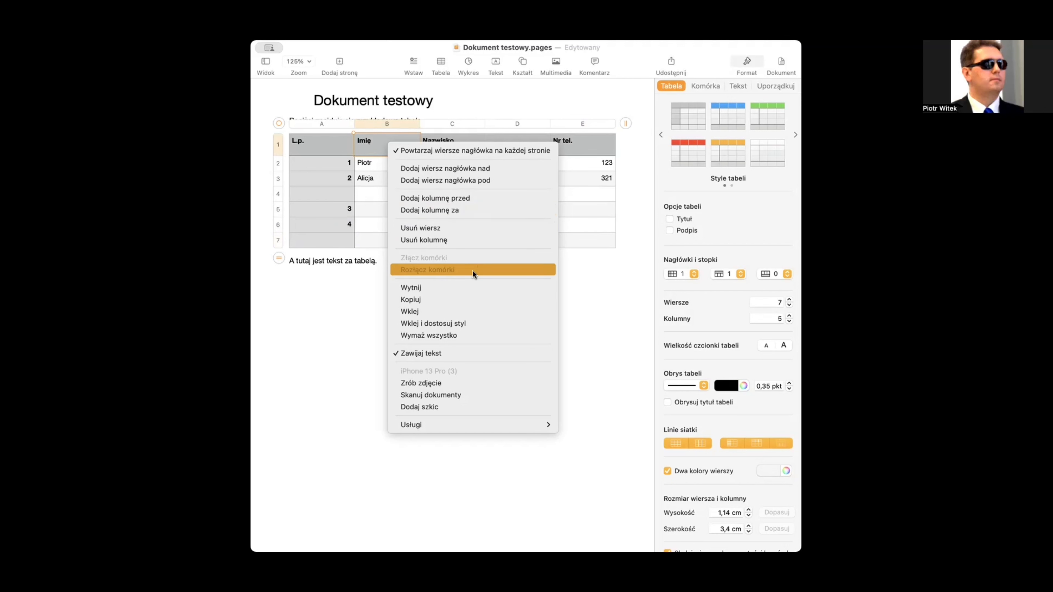
{"action": "left_click", "coordinate": [473, 299]}
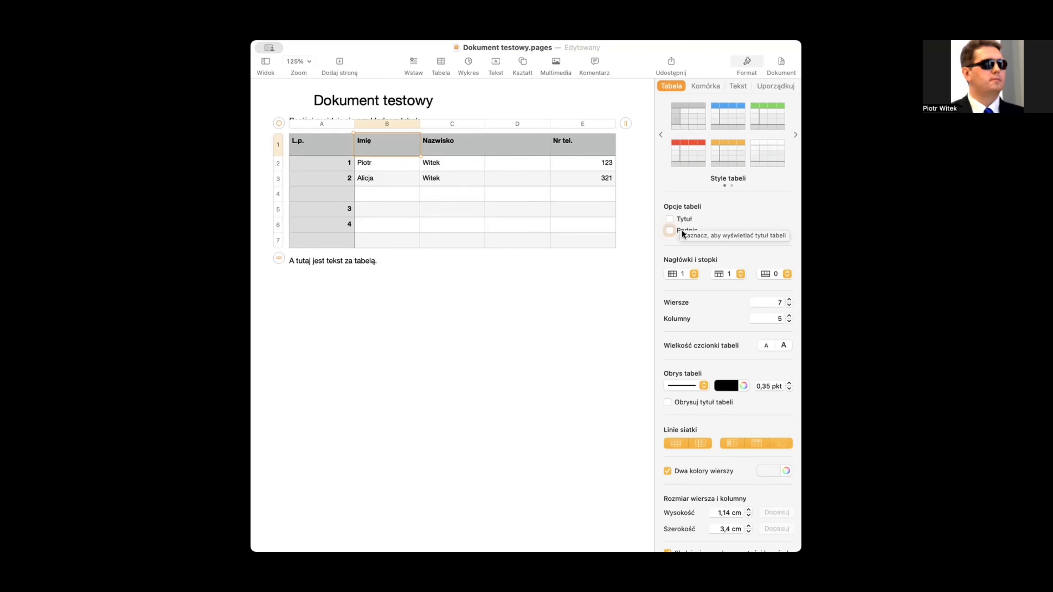
Step: Turn on the display of the table's title (Tytuł)
{"action": "left_click", "coordinate": [679, 219]}
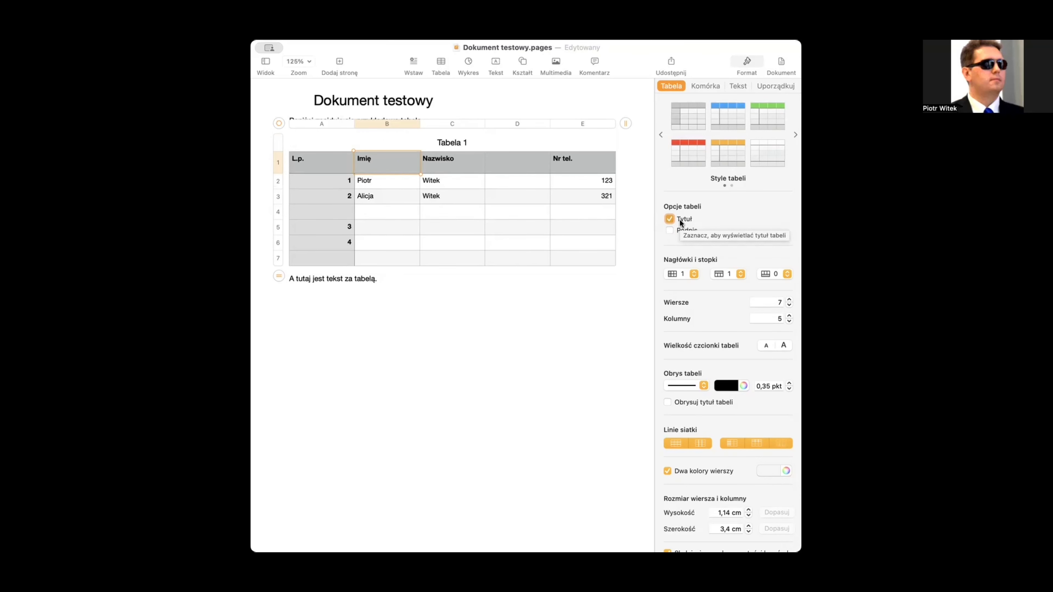